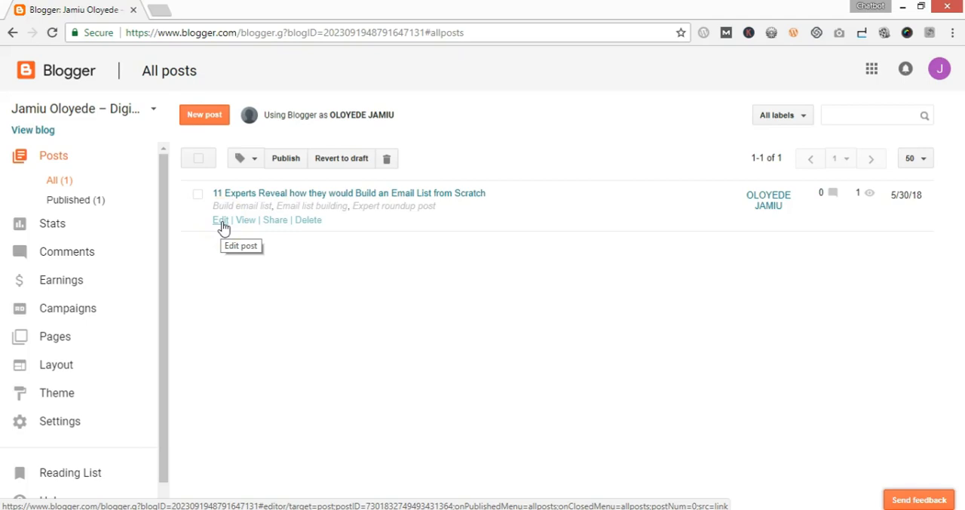
Open the 11 Experts email list post for editing and view its HTML source, returning to Compose view
click(221, 227)
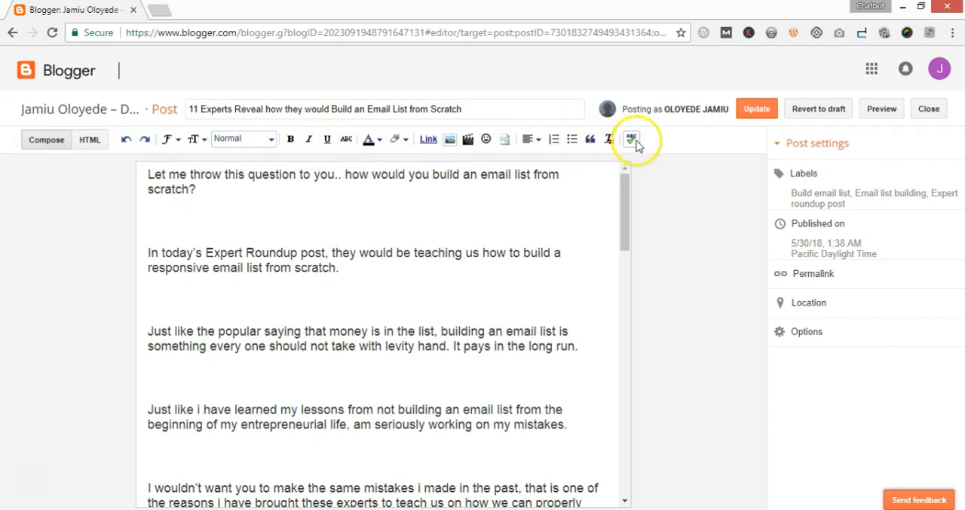
click(52, 147)
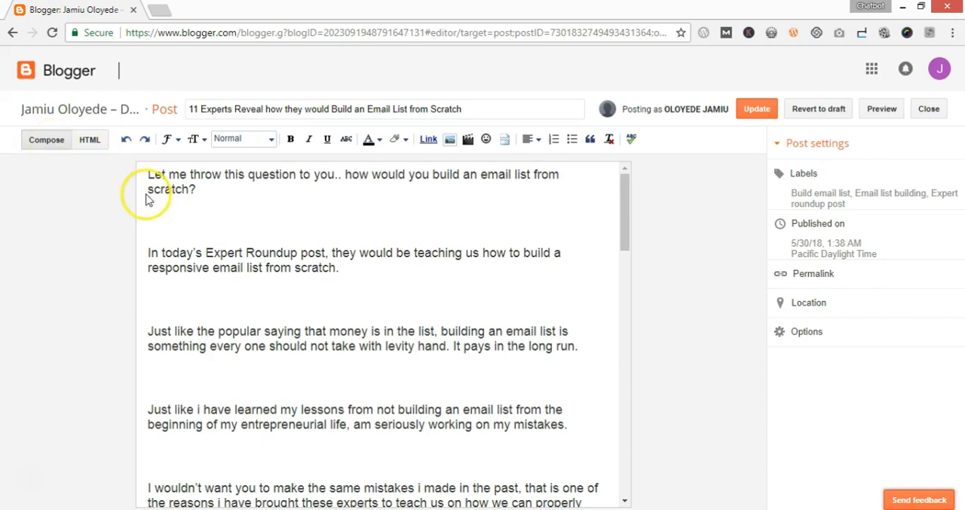
drag(147, 175, 377, 394)
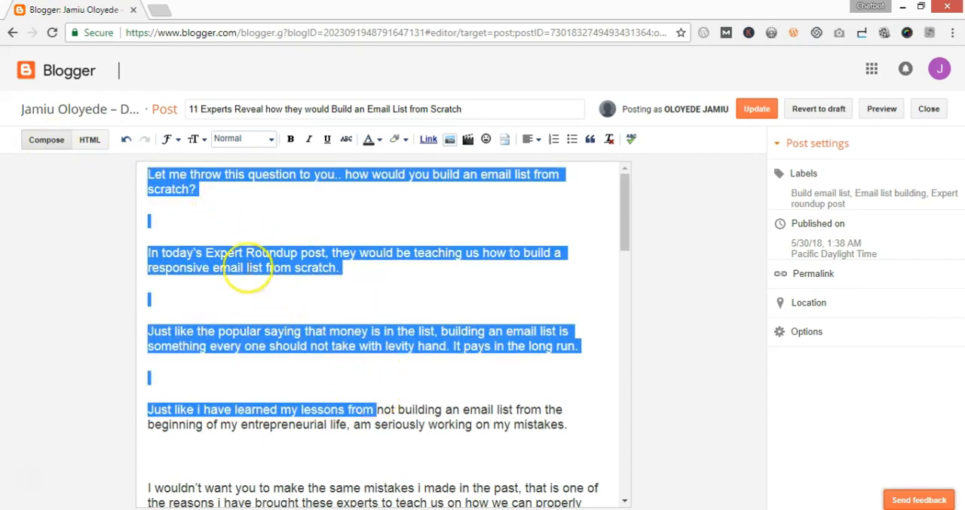
click(91, 147)
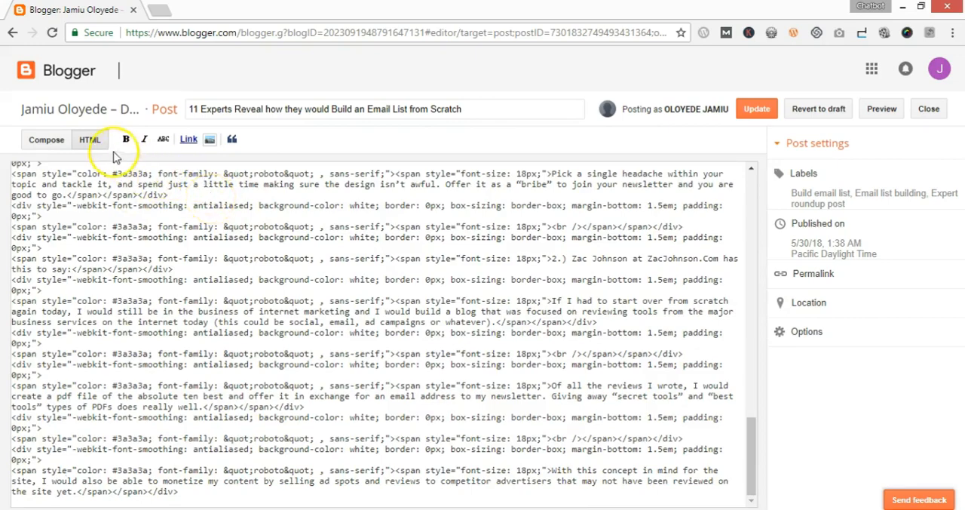
click(47, 140)
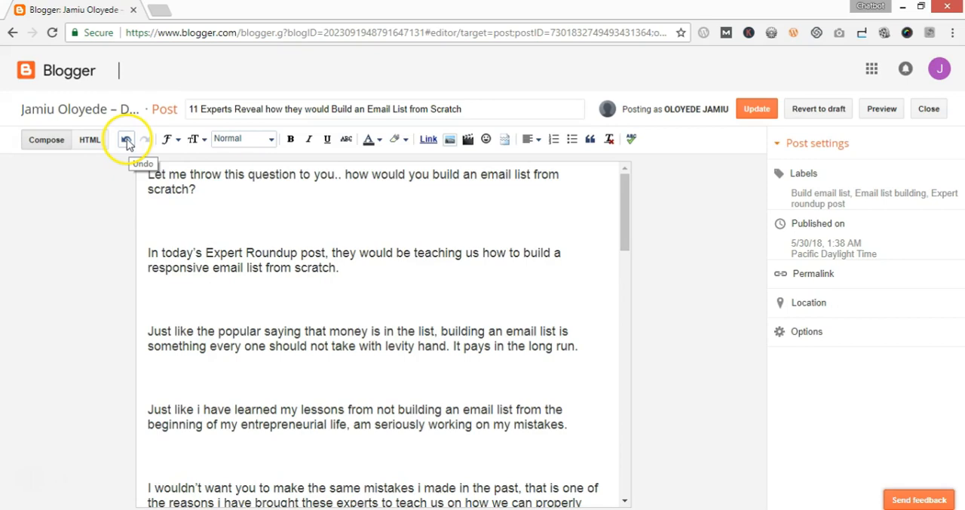
Remove the blank lines above the "In today's Expert Roundup post" paragraph so it joins the opening question
click(149, 251)
key(BackSpace)
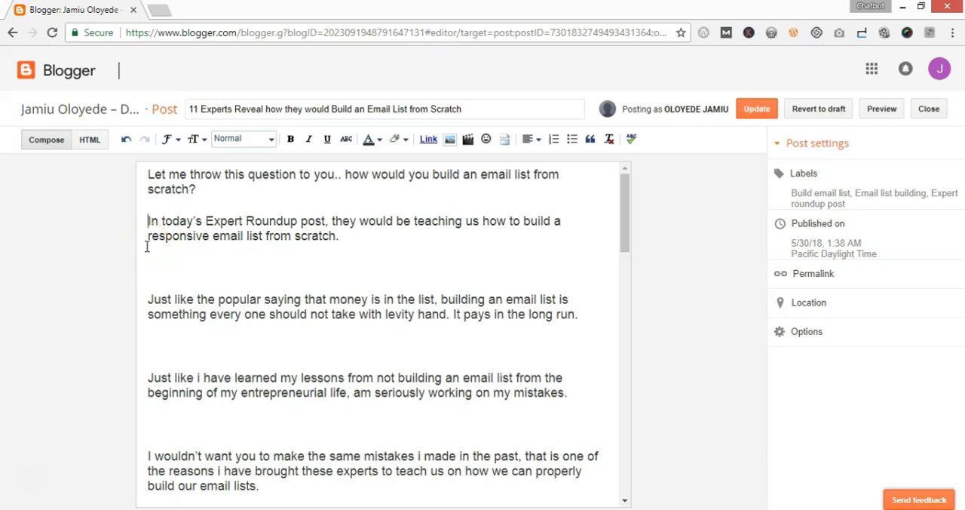
key(BackSpace)
key(BackSpace)
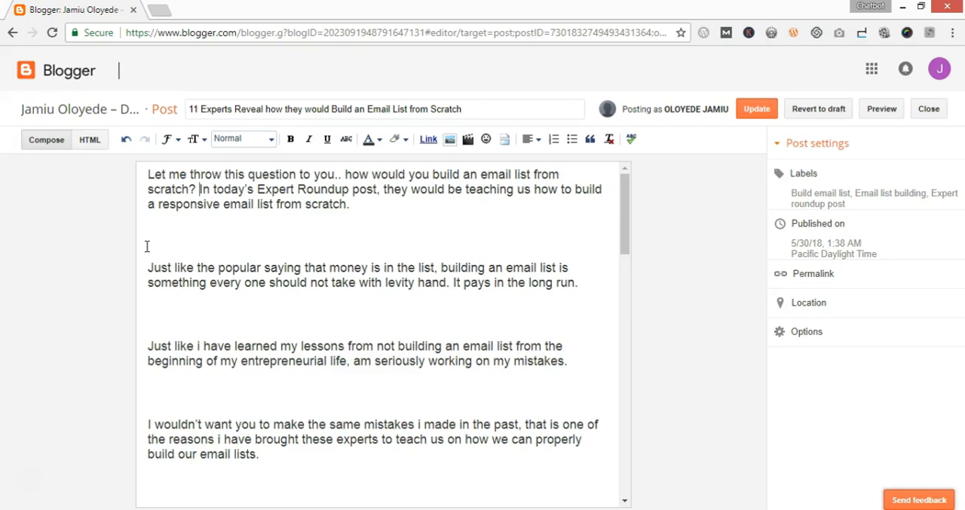
Undo the blank-line removal to separate the first two paragraphs again
click(127, 140)
click(127, 140)
click(127, 140)
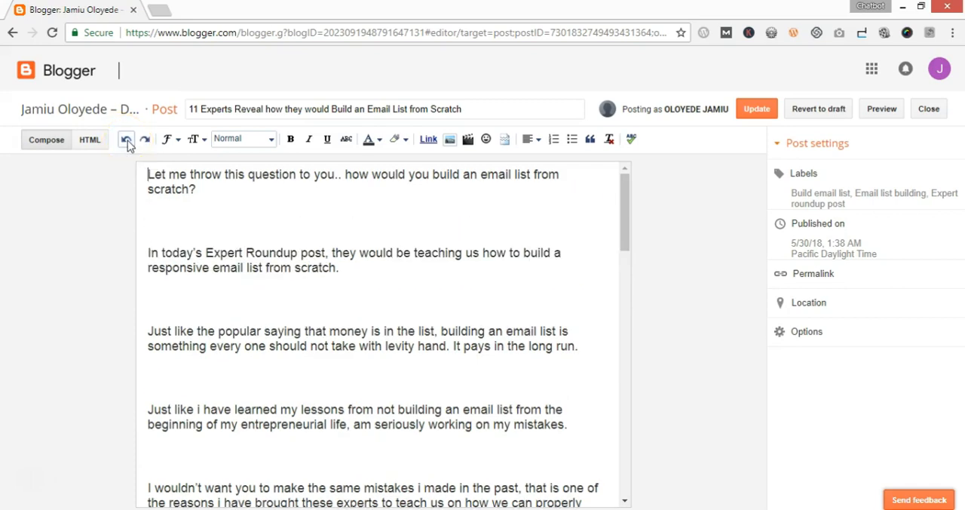
click(143, 176)
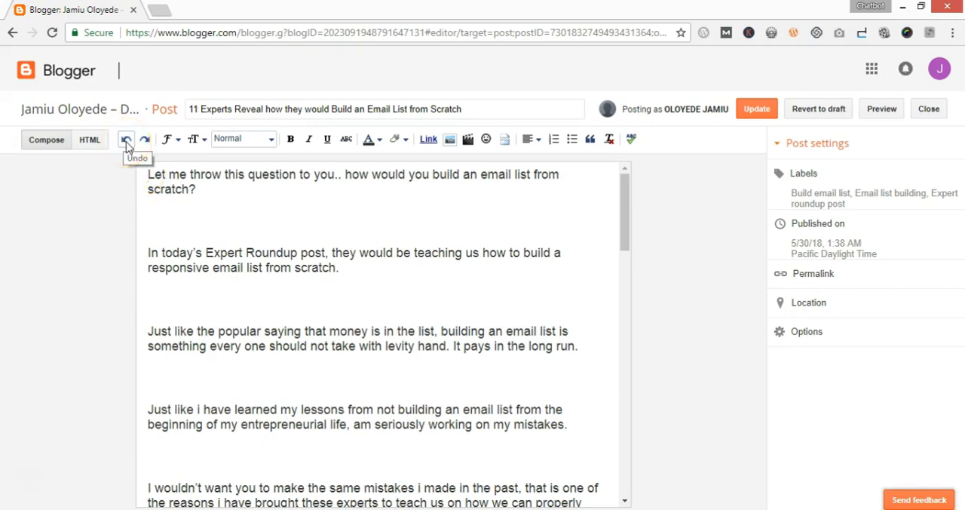
click(127, 143)
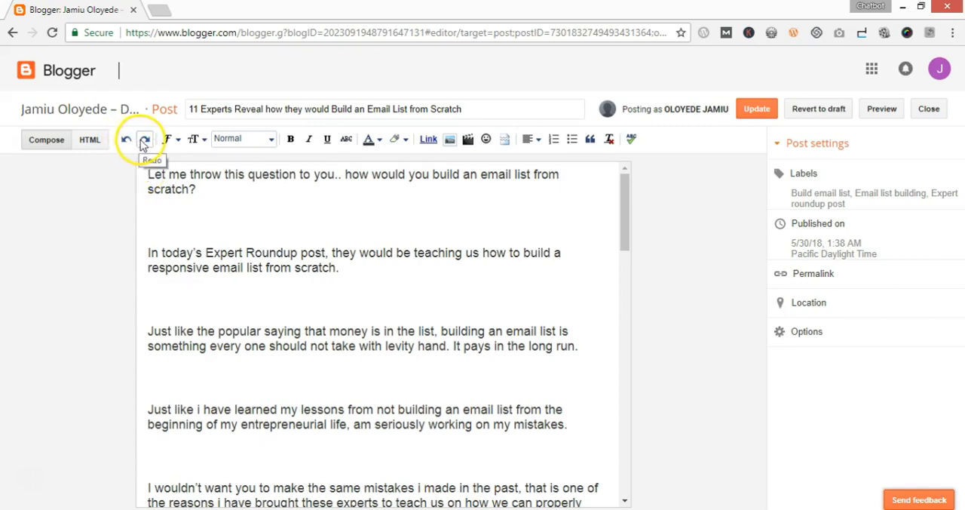
Redo the removal of the blank lines between the first two paragraphs, and undo it again
click(146, 142)
click(146, 142)
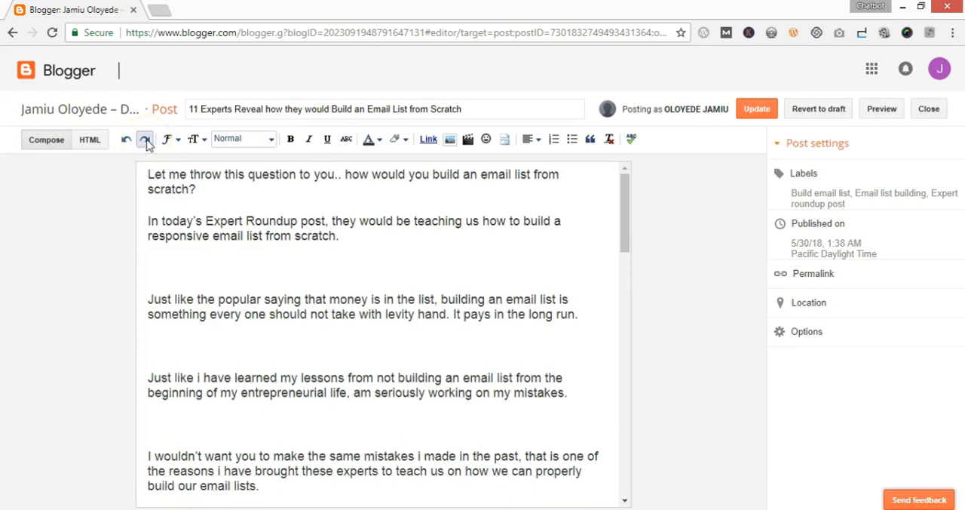
click(146, 143)
click(126, 144)
click(126, 144)
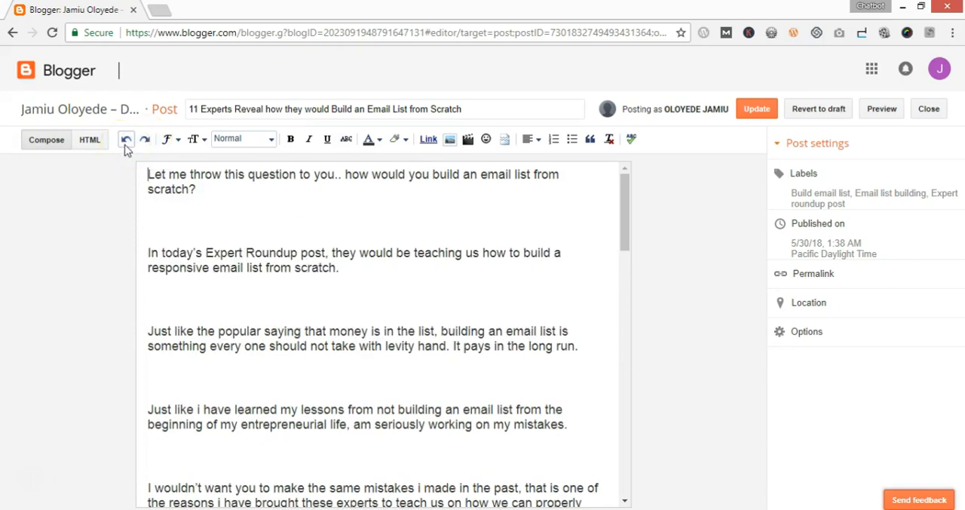
Change the font of the "In today's Expert Roundup post" paragraph to Verdana
click(172, 140)
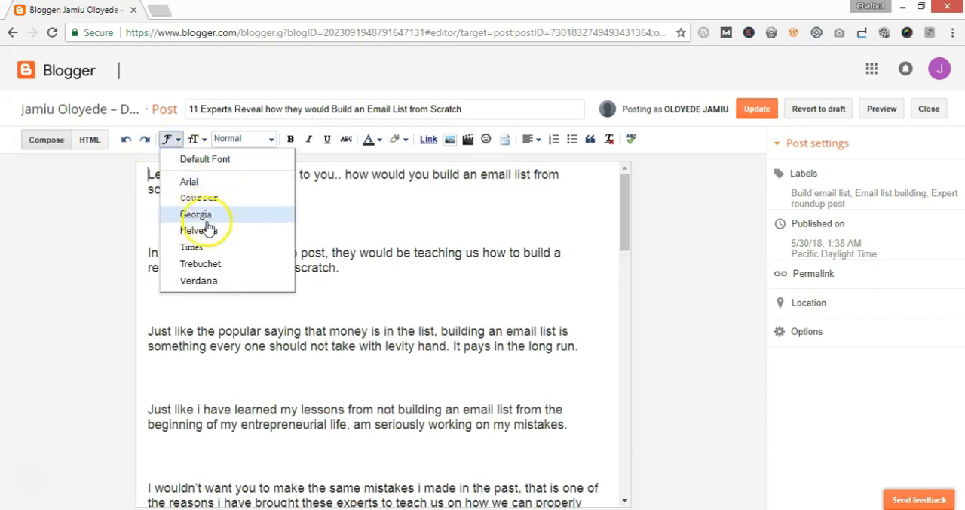
click(324, 331)
drag(340, 268, 146, 244)
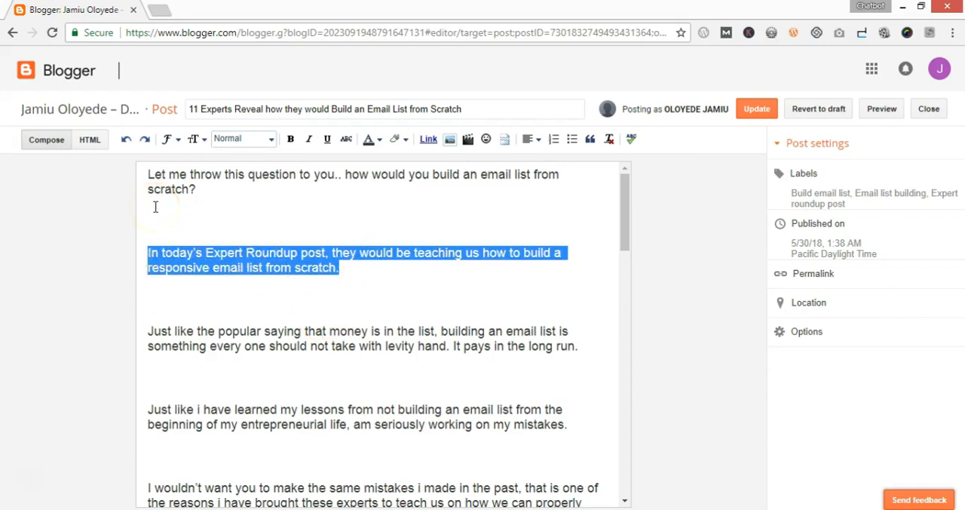
click(169, 142)
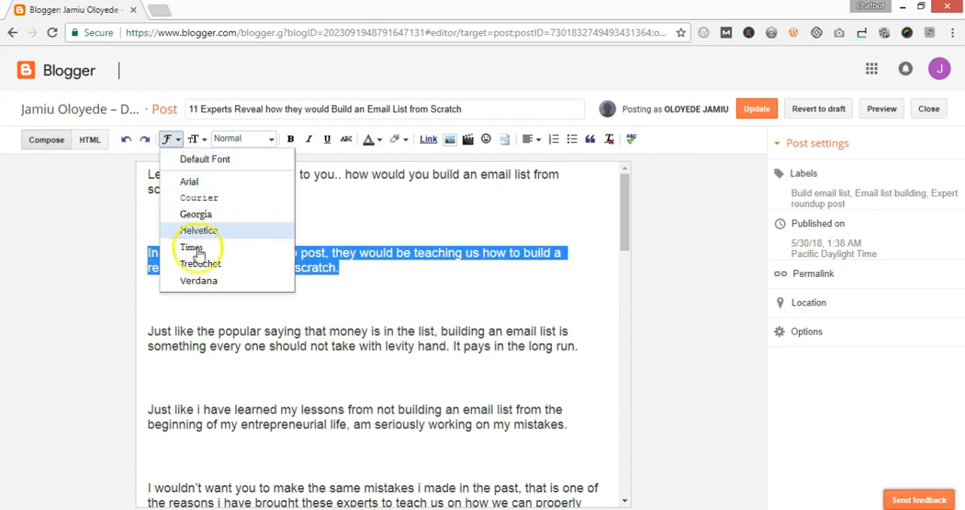
click(208, 288)
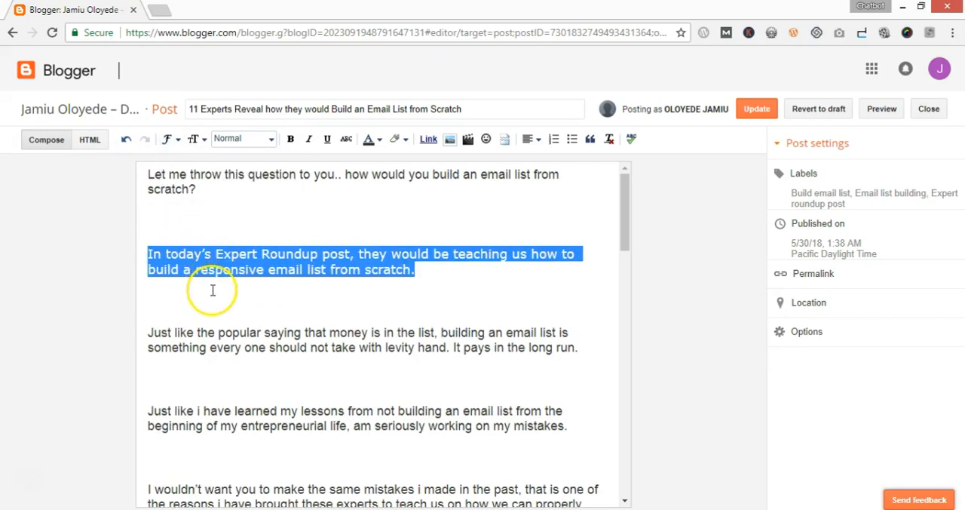
click(209, 288)
Change the font of the numbered line 1 that introduces the HelpScout.Com expert to Verdana
scroll(217, 317, down, 15)
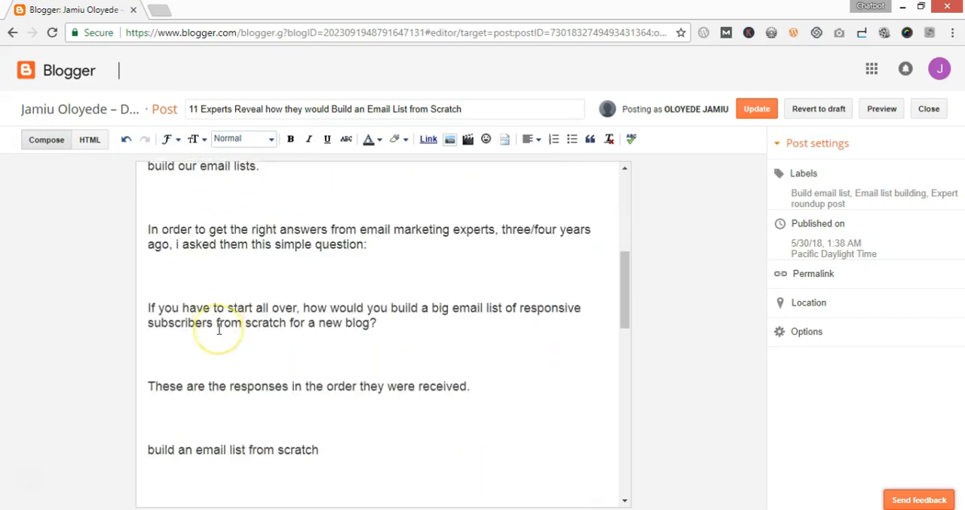
scroll(219, 328, up, 3)
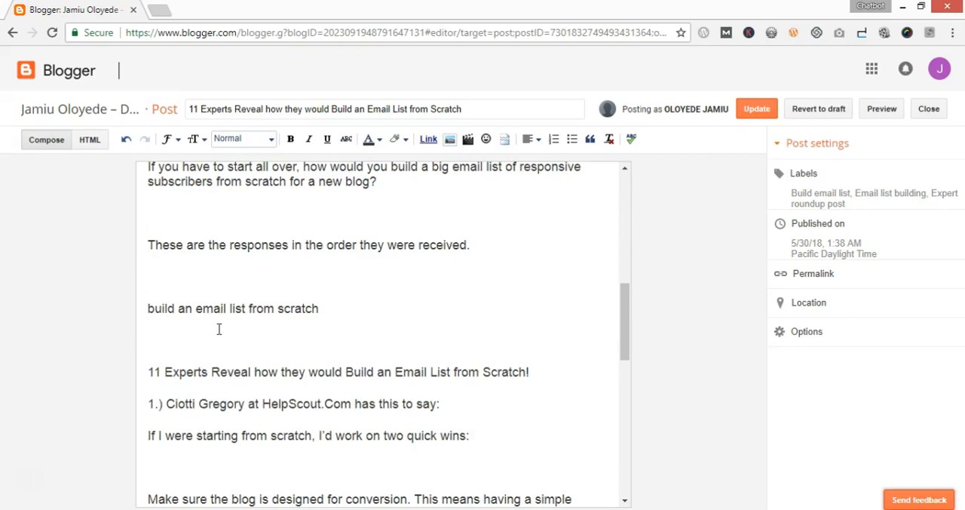
scroll(218, 328, down, 1)
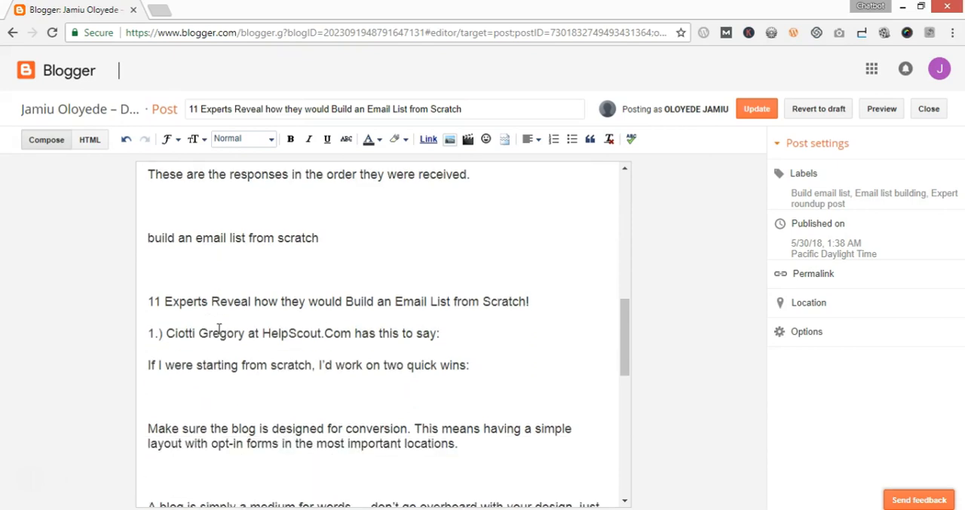
scroll(219, 328, down, 3)
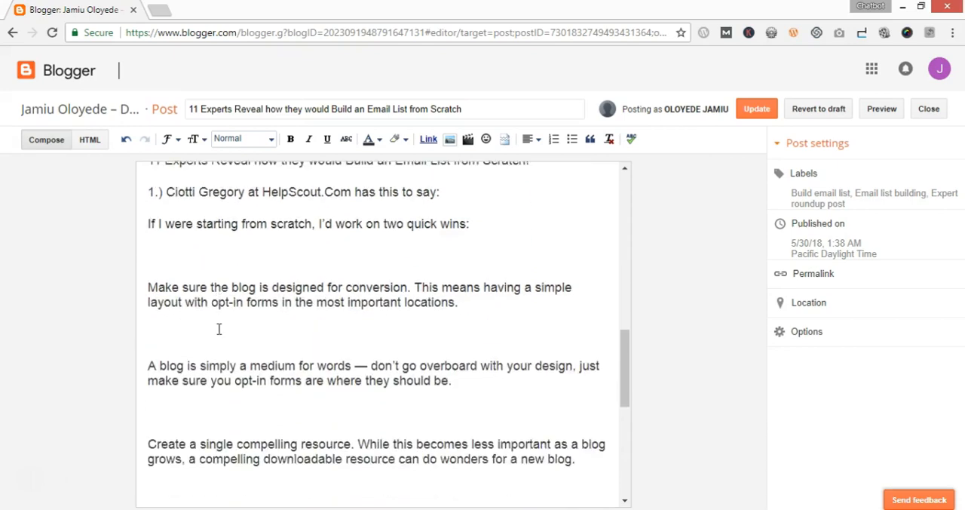
scroll(219, 329, up, 3)
click(452, 335)
drag(452, 334, 149, 332)
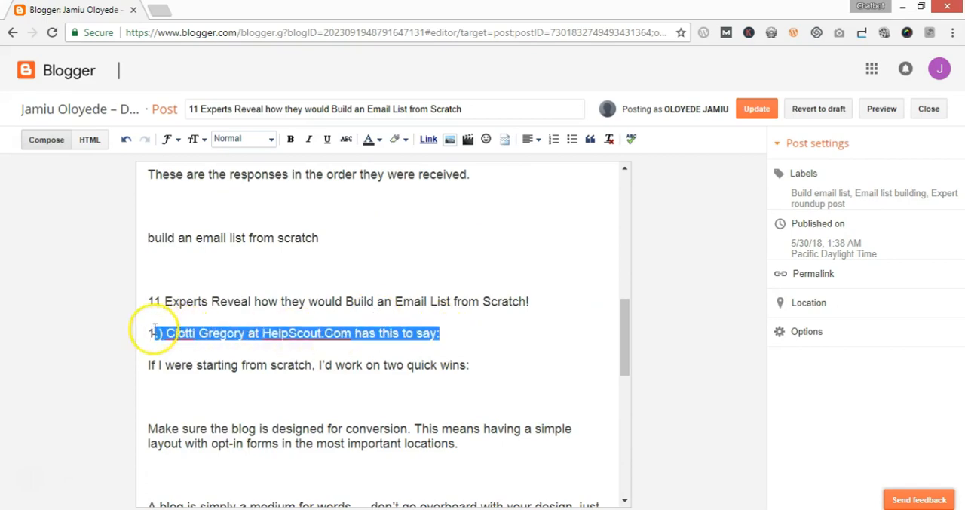
click(166, 139)
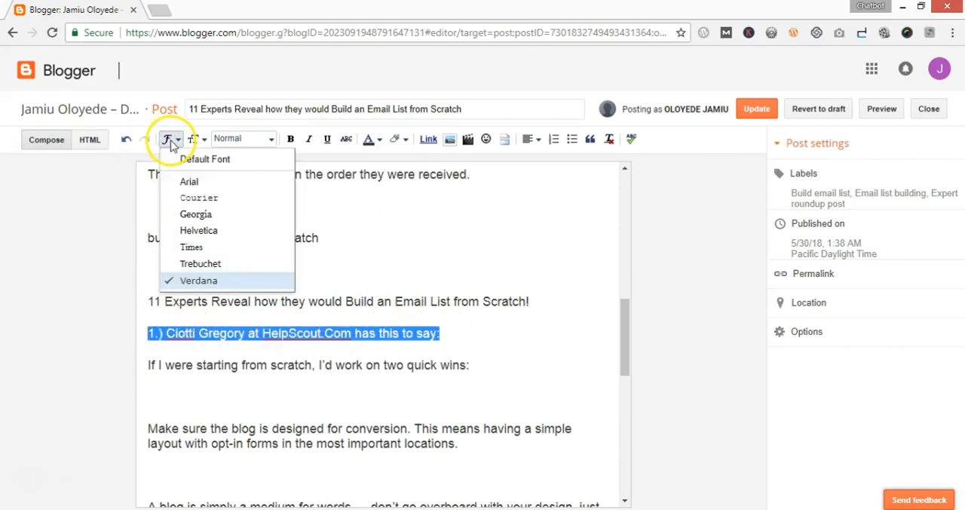
click(212, 280)
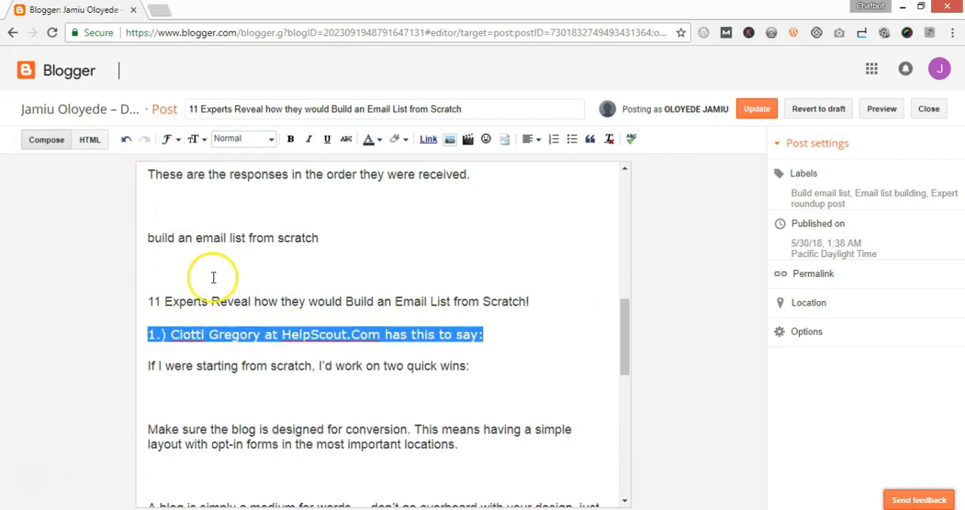
click(214, 351)
Change the font of the numbered line 2 that introduces the second expert to Verdana
scroll(214, 351, down, 10)
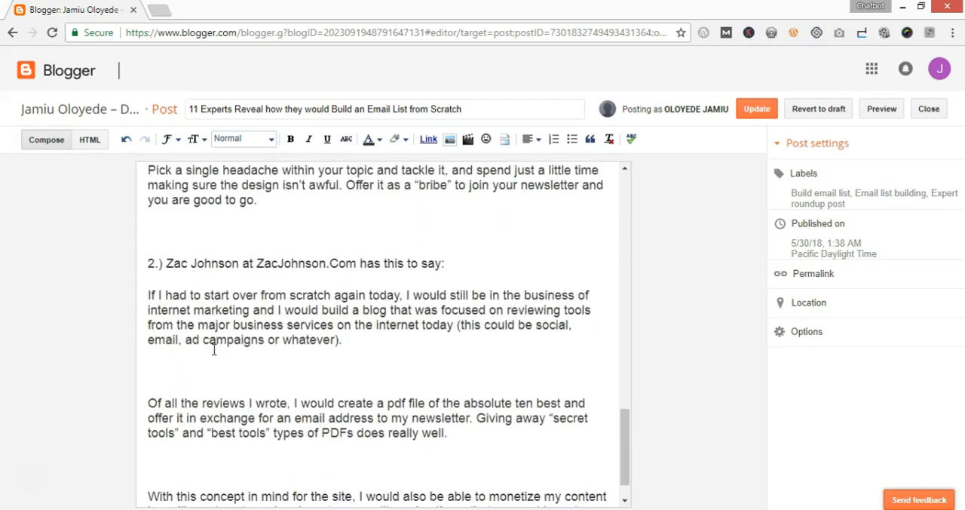
drag(447, 264, 149, 263)
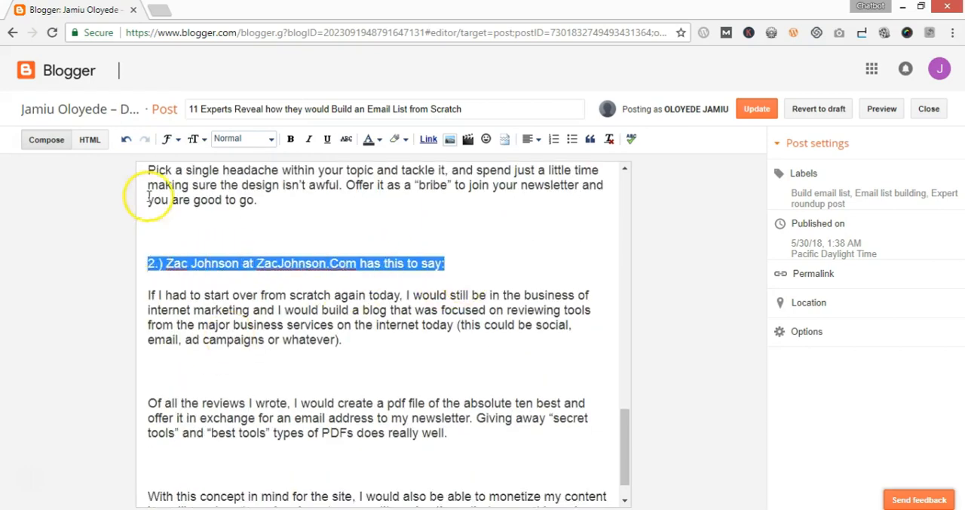
click(174, 140)
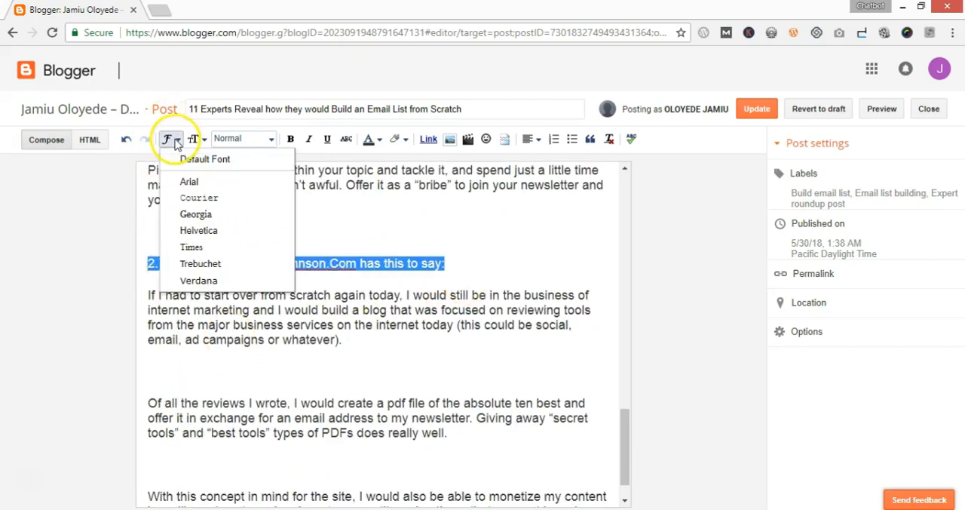
click(198, 279)
click(202, 292)
scroll(202, 292, down, 1)
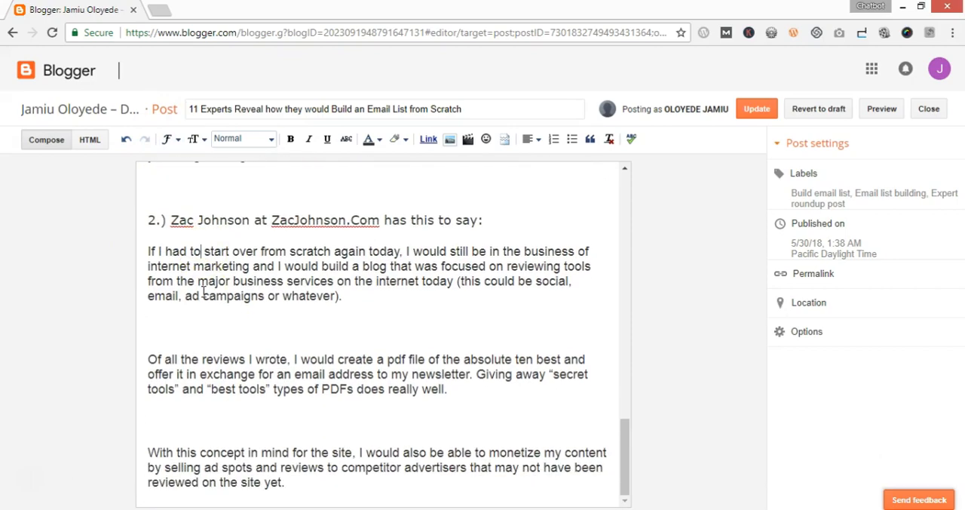
scroll(211, 309, up, 4)
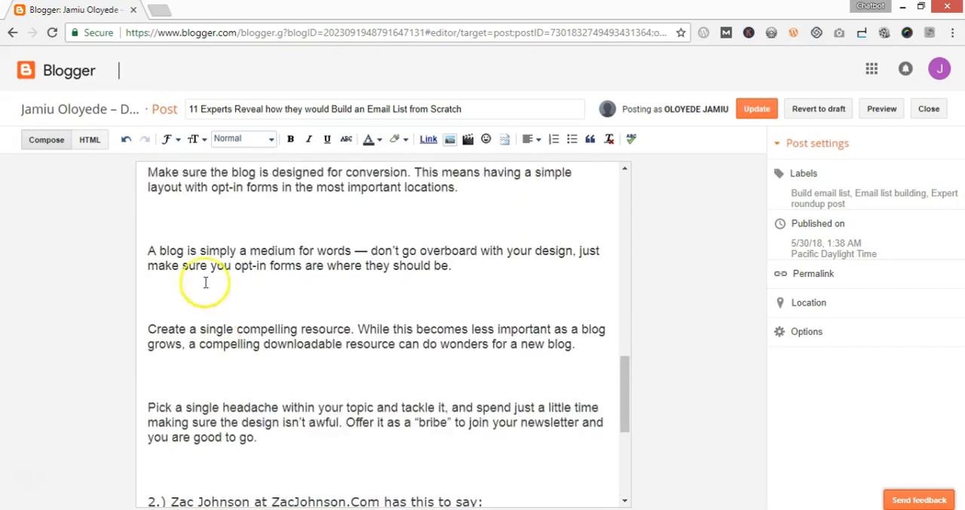
click(172, 142)
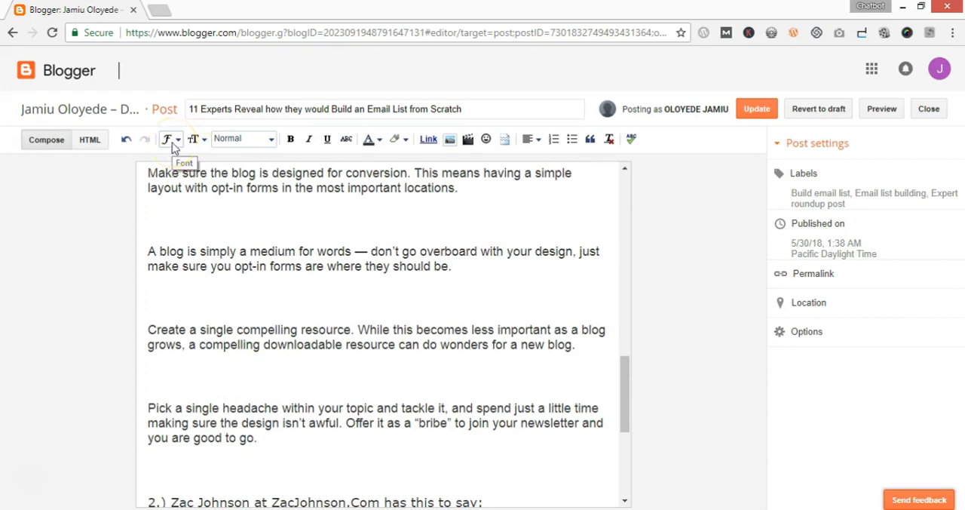
click(201, 145)
click(201, 145)
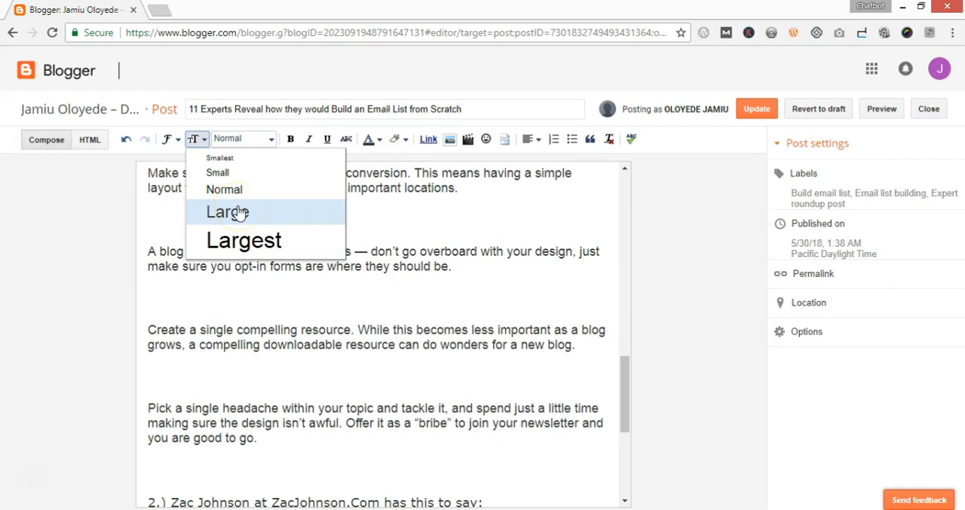
click(339, 280)
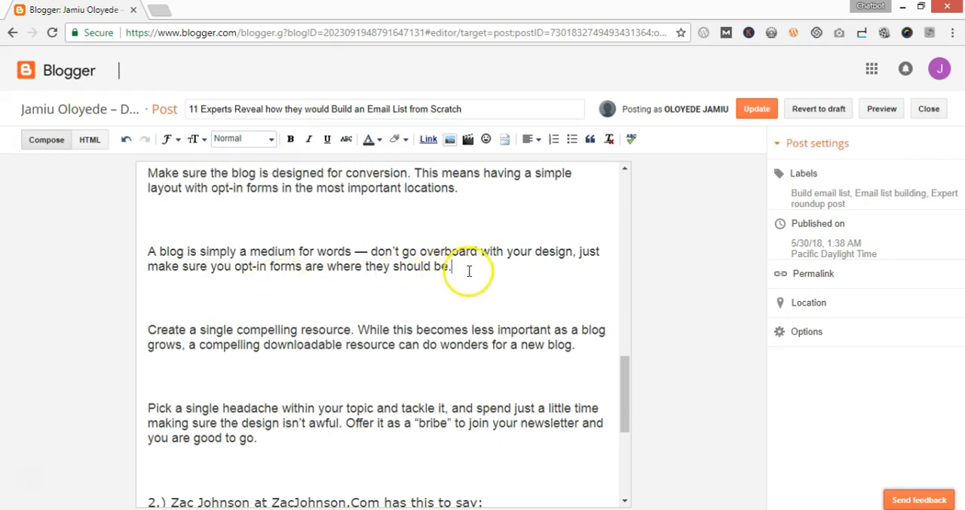
Try the Largest text size on the paragraph starting "A blog is simply a medium for words", and undo it
drag(467, 269, 143, 246)
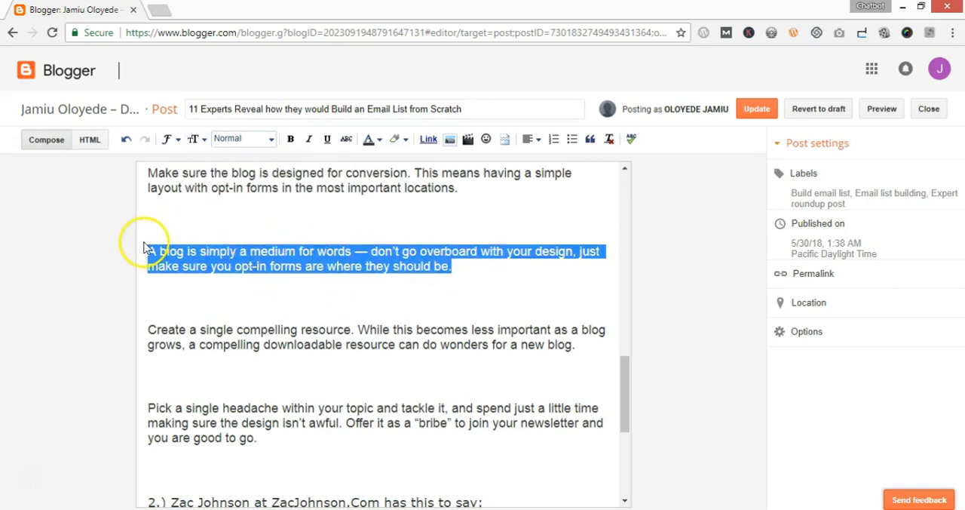
click(196, 140)
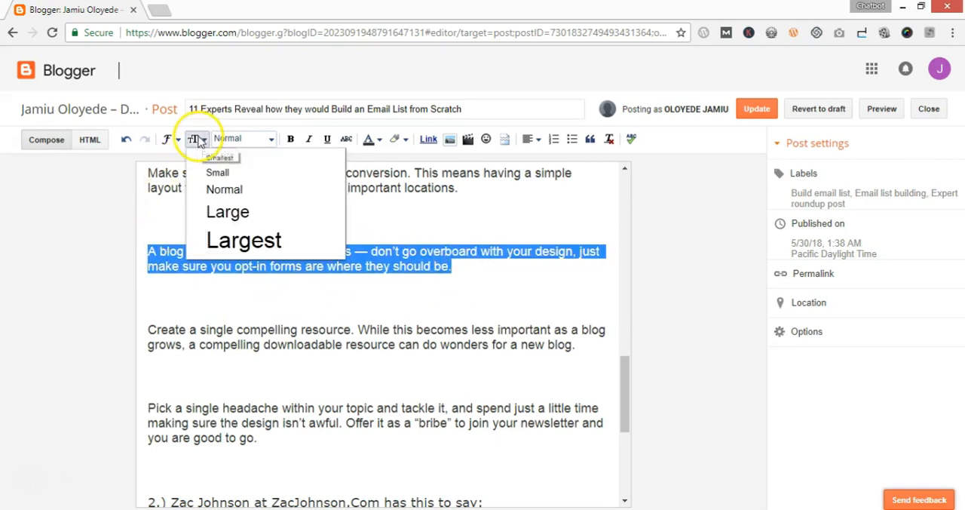
click(243, 241)
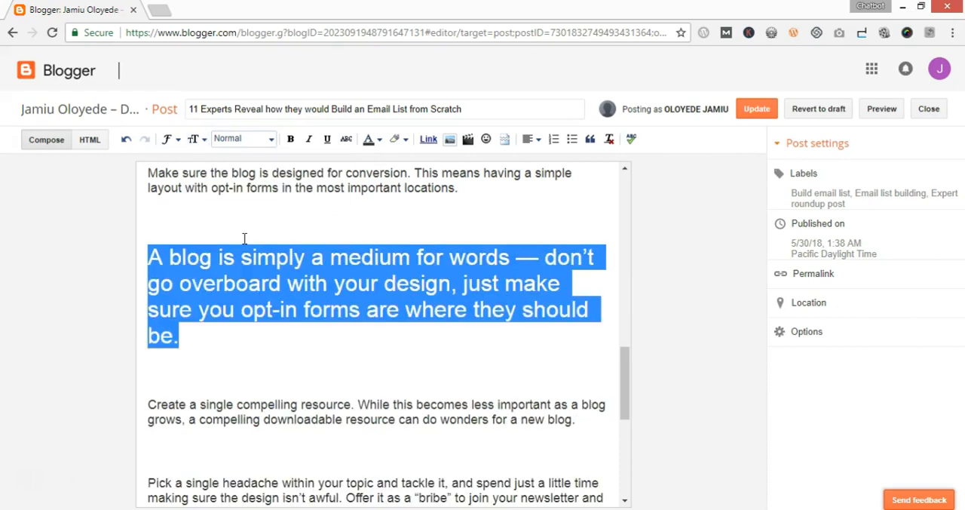
click(192, 351)
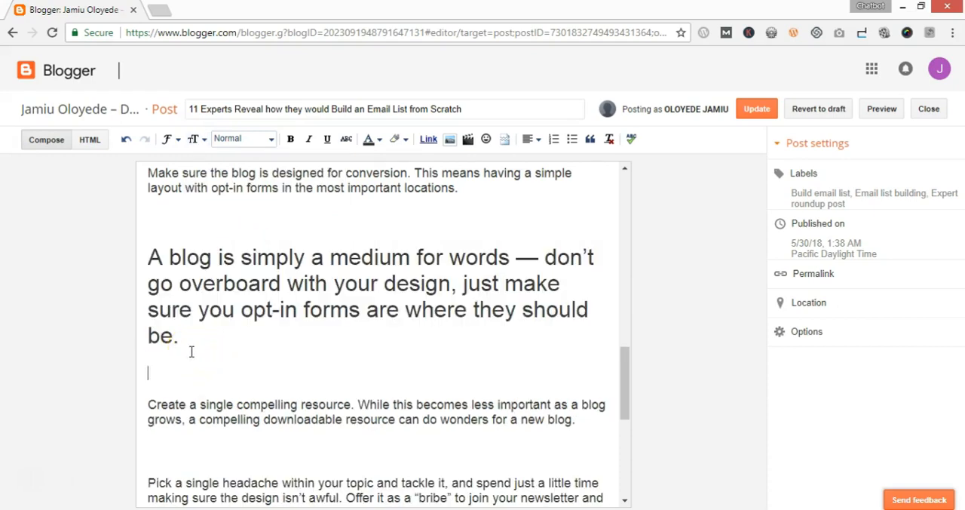
click(192, 347)
click(126, 141)
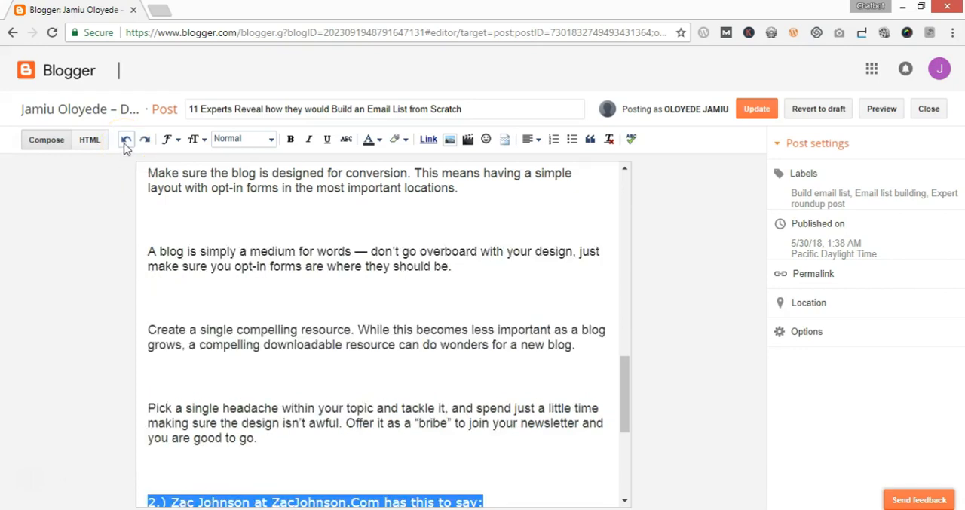
Format the numbered line 2 that introduces the second expert as a Heading
click(249, 140)
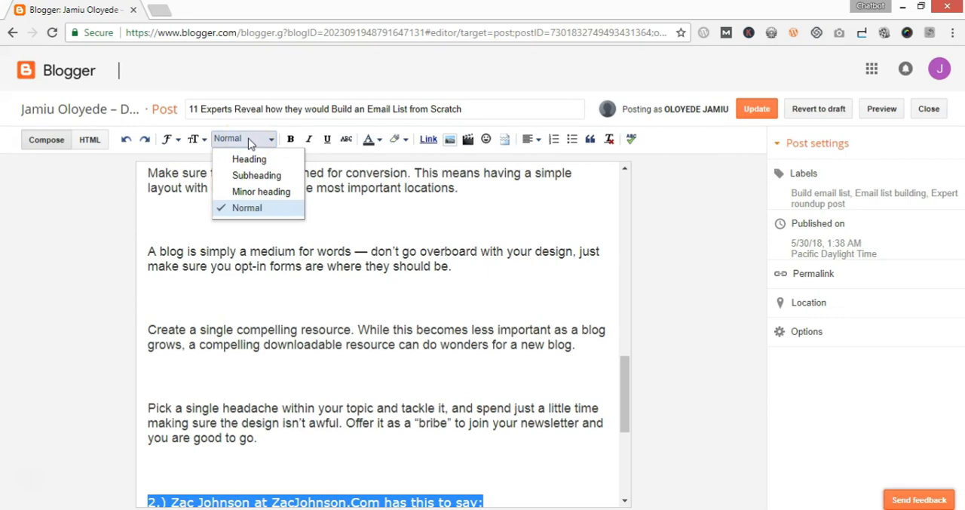
click(256, 156)
click(293, 291)
scroll(293, 291, down, 4)
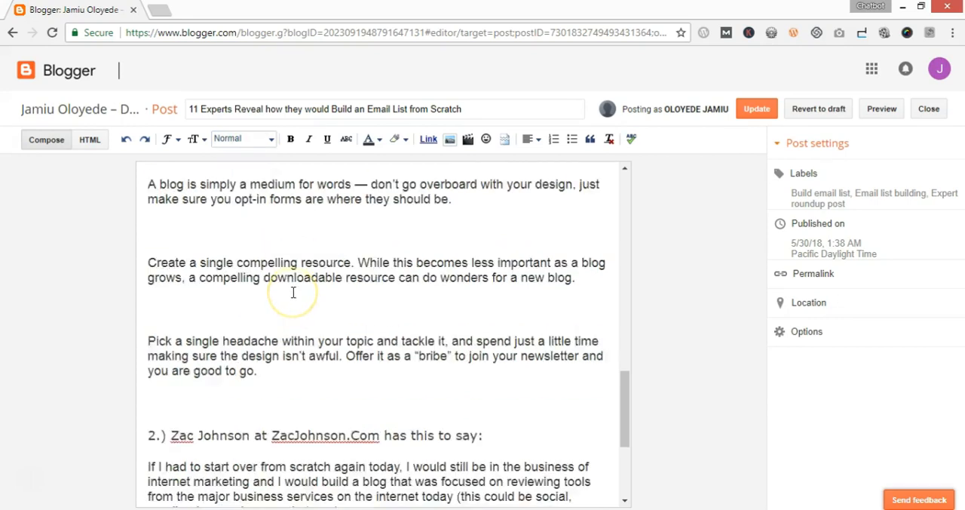
drag(502, 209, 125, 203)
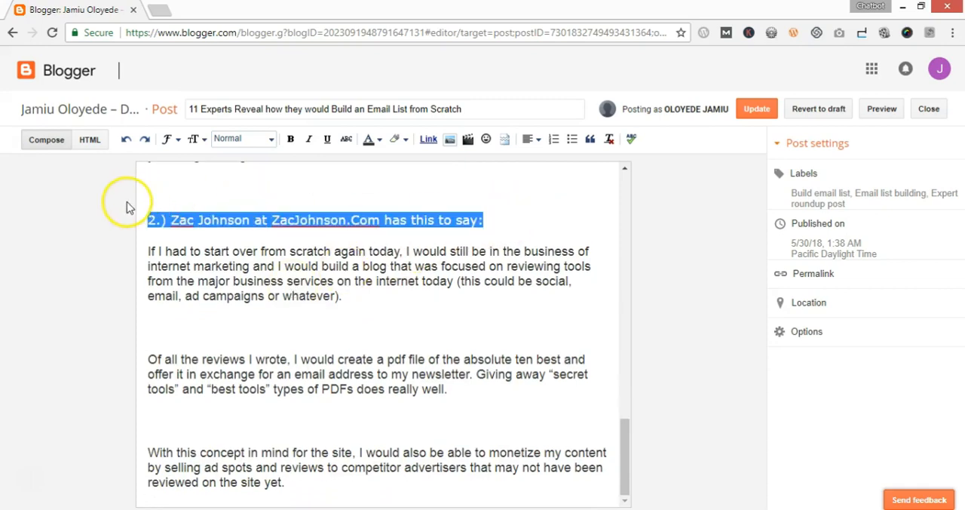
click(255, 143)
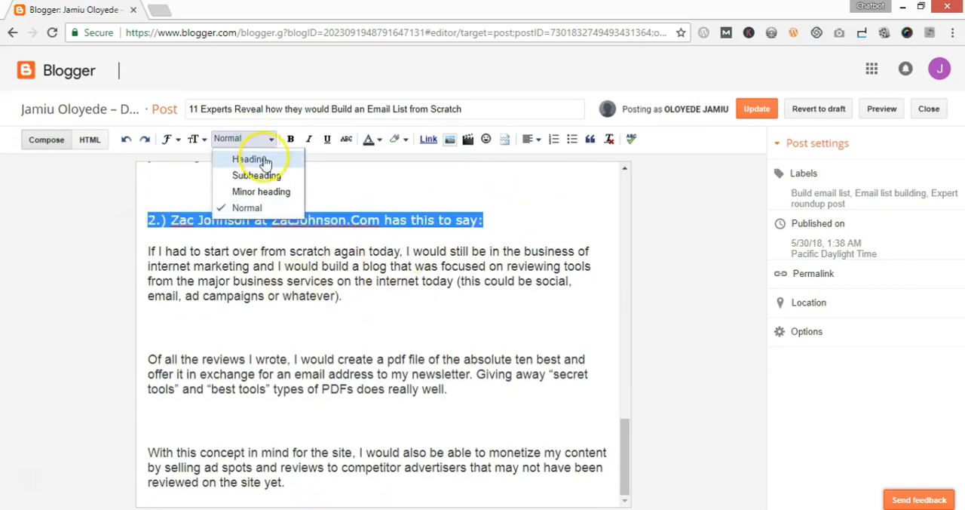
click(256, 159)
click(305, 245)
Format the numbered line 1 that introduces the HelpScout.Com expert as a Heading
scroll(328, 241, up, 2)
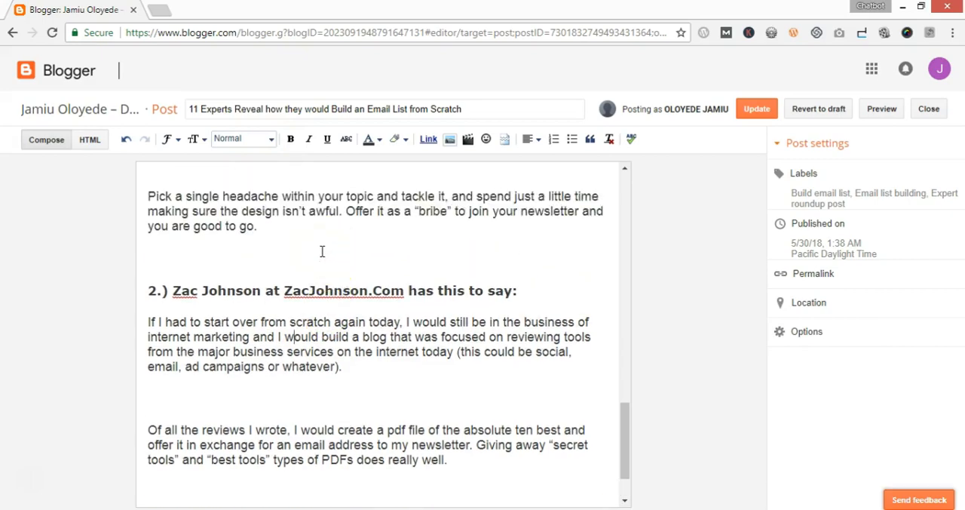
scroll(322, 251, up, 5)
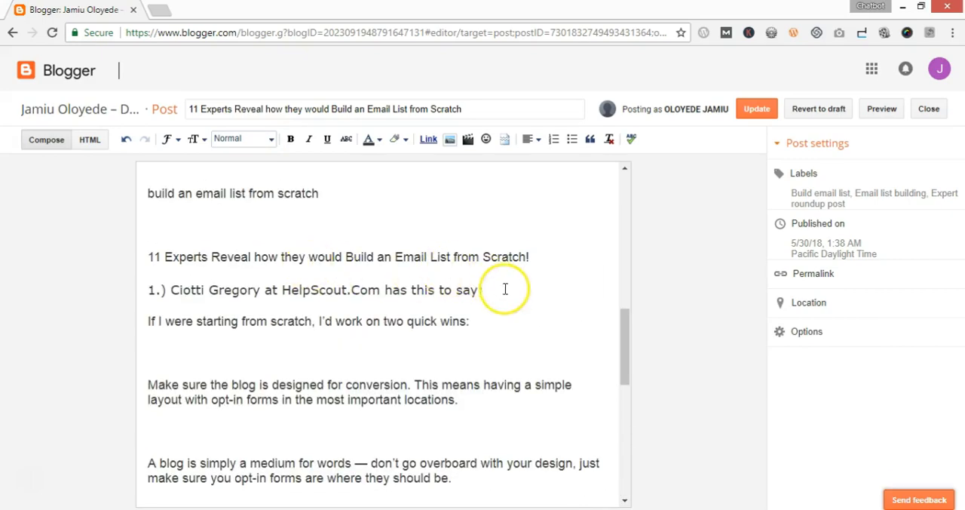
drag(505, 289, 137, 290)
click(238, 141)
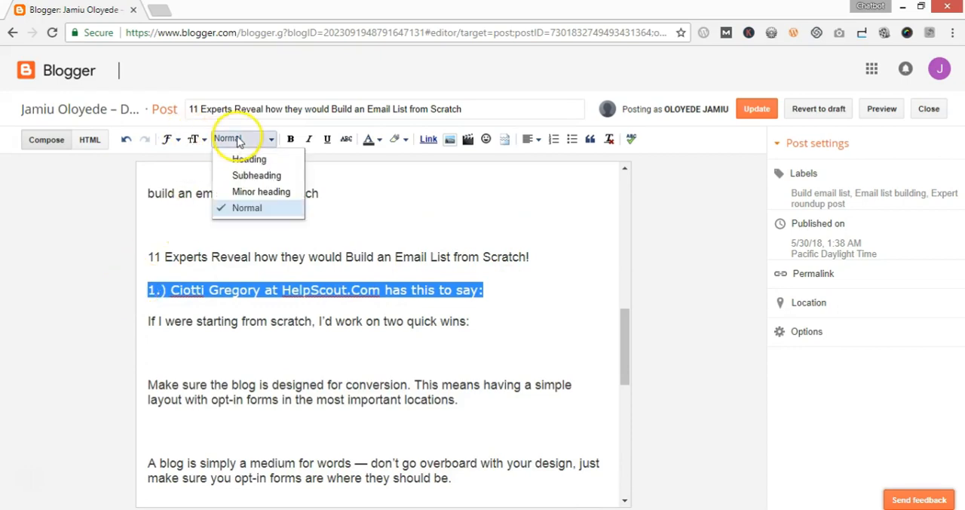
click(258, 160)
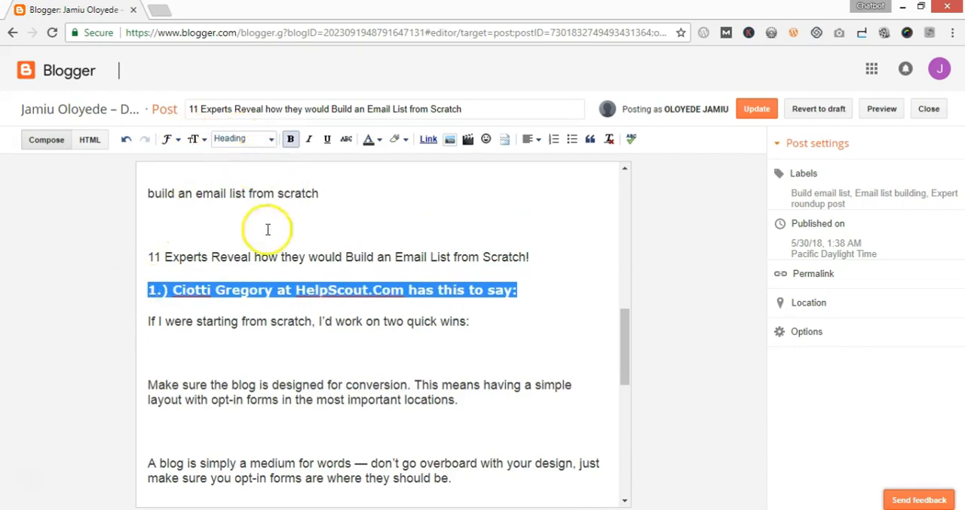
click(267, 320)
drag(149, 321, 467, 318)
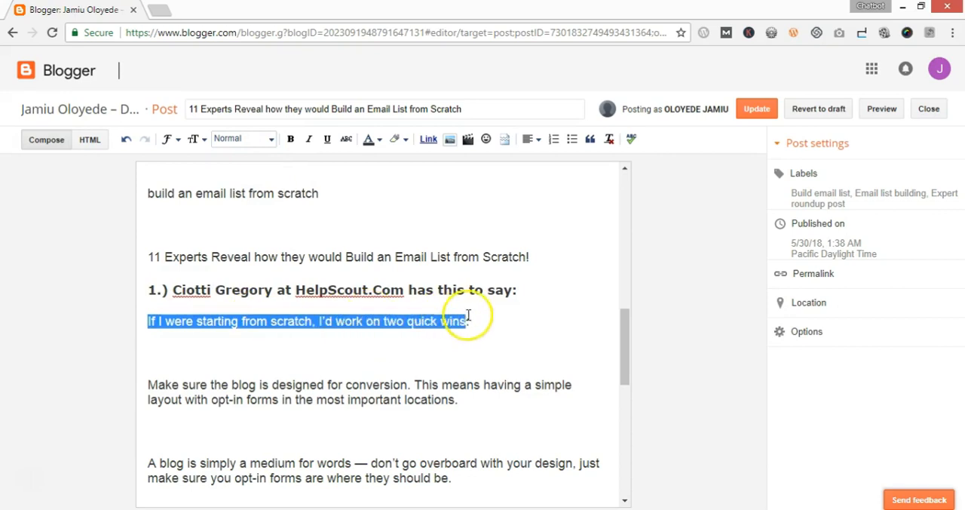
click(268, 139)
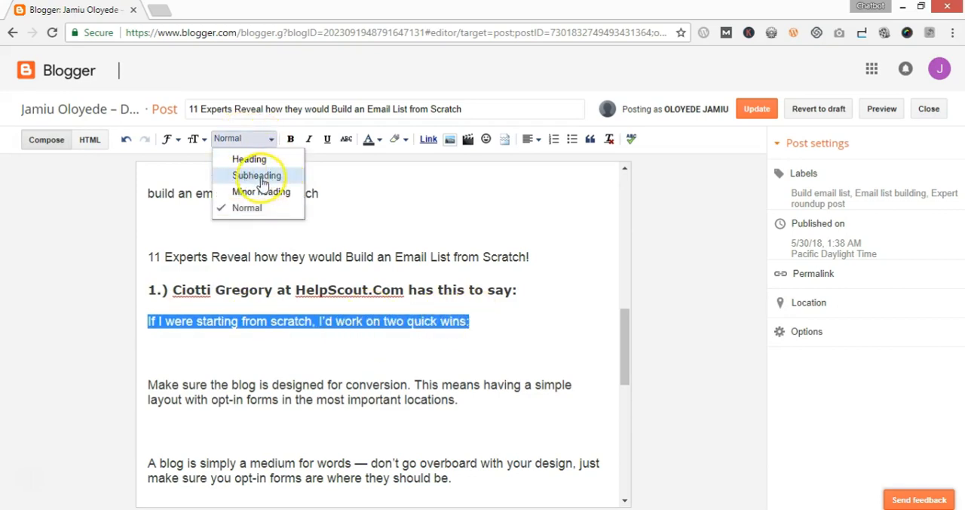
click(279, 356)
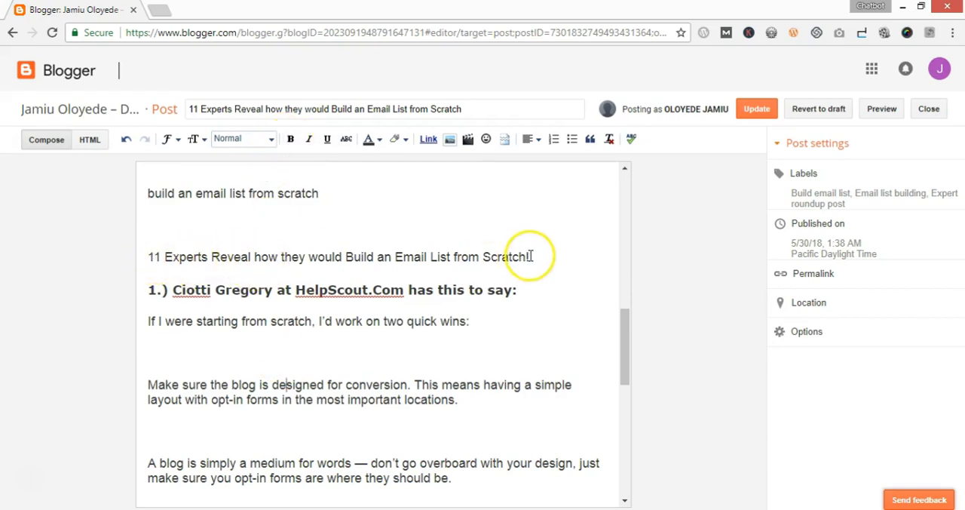
Try bold and then italic on the line "11 Experts Reveal how they would Build an Email List from Scratch!", removing each
drag(530, 256, 149, 255)
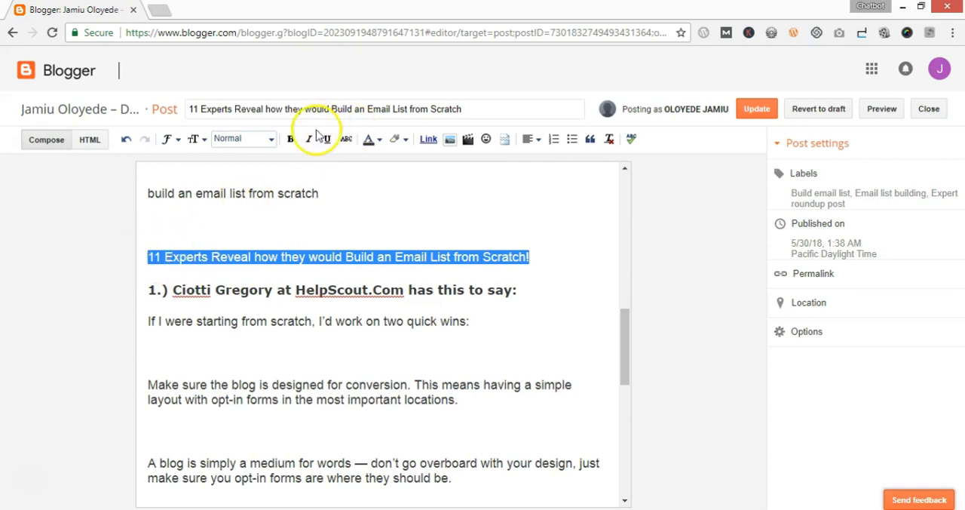
click(289, 143)
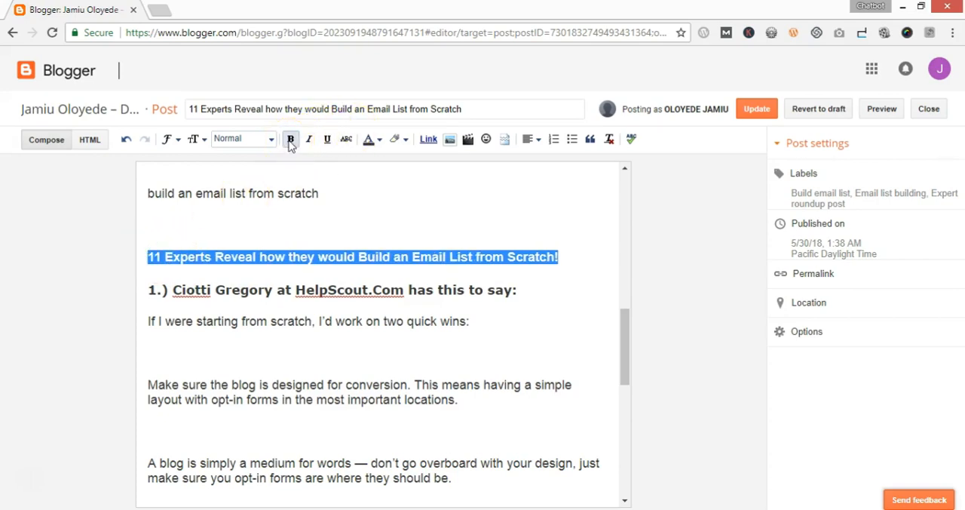
click(290, 143)
click(309, 142)
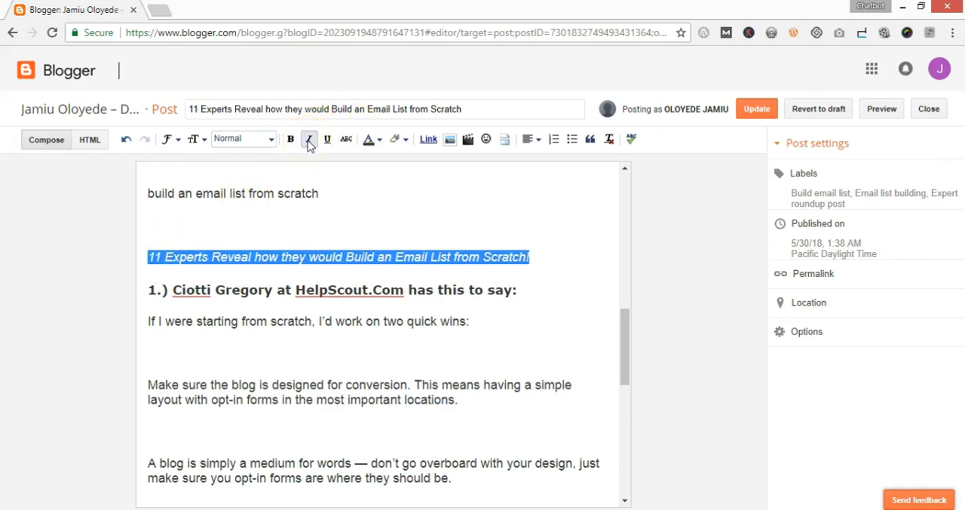
click(309, 143)
Underline the "11 Experts Reveal" line in the post body and remove the underline again
click(327, 141)
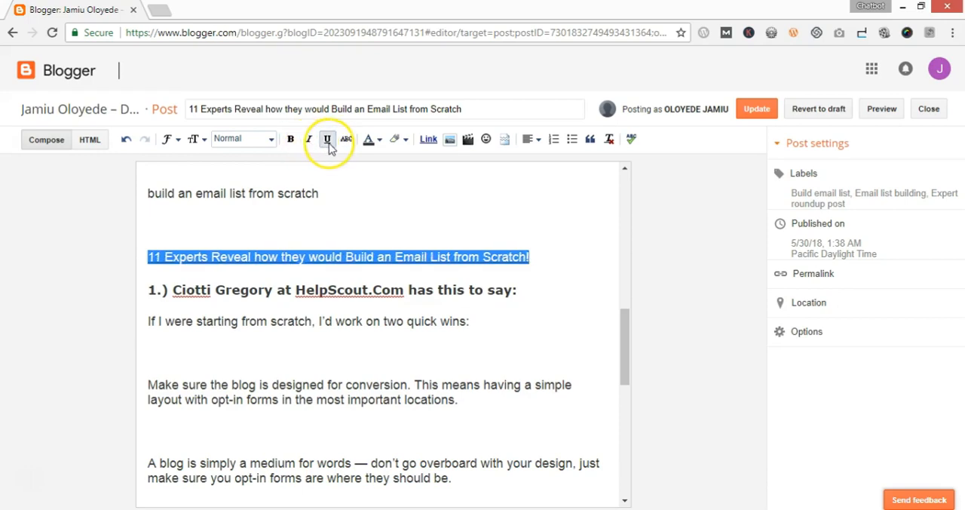
click(382, 320)
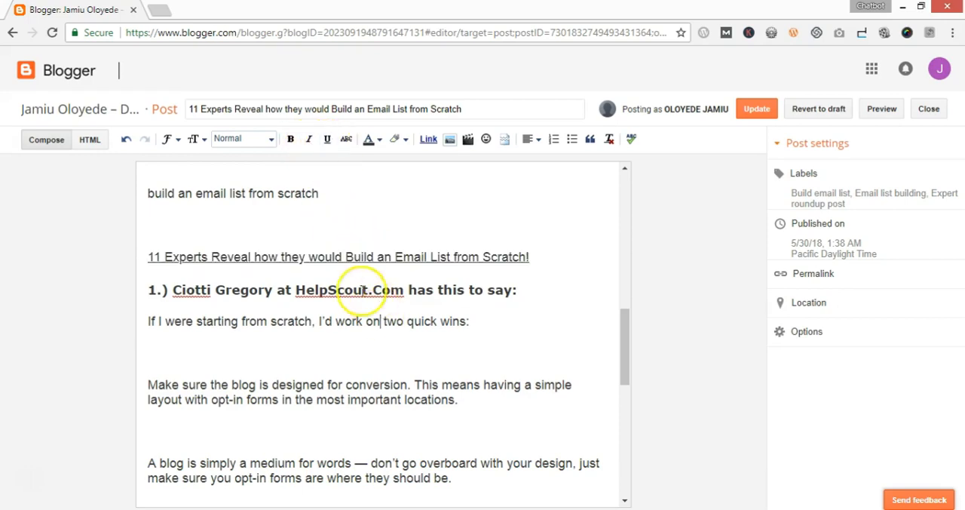
drag(149, 260, 550, 261)
click(154, 255)
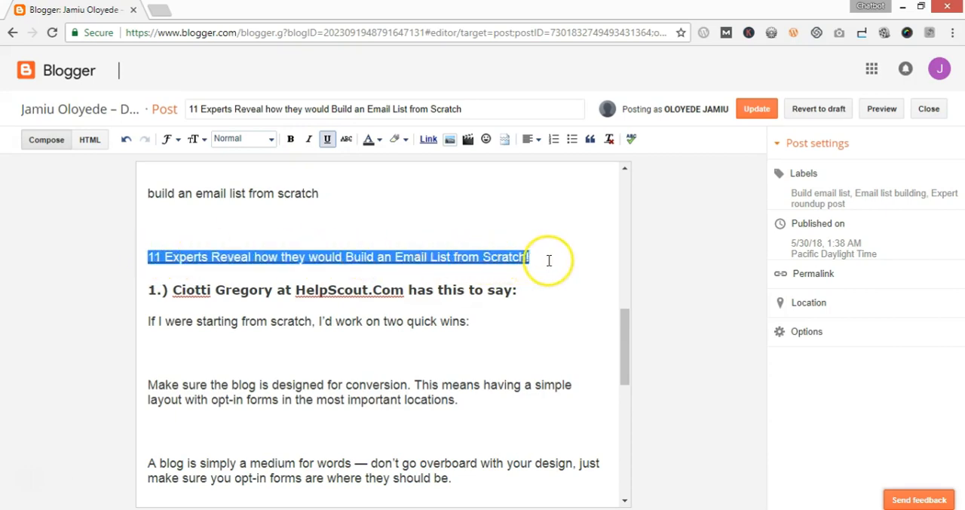
click(326, 139)
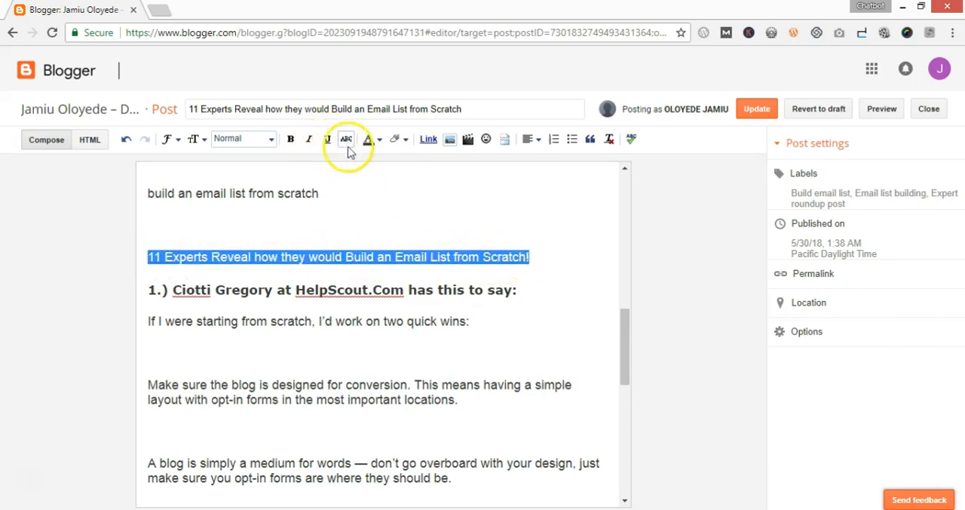
Try strikethrough on the "11 Experts Reveal" line in the post body and remove it again
click(340, 251)
drag(529, 256, 129, 263)
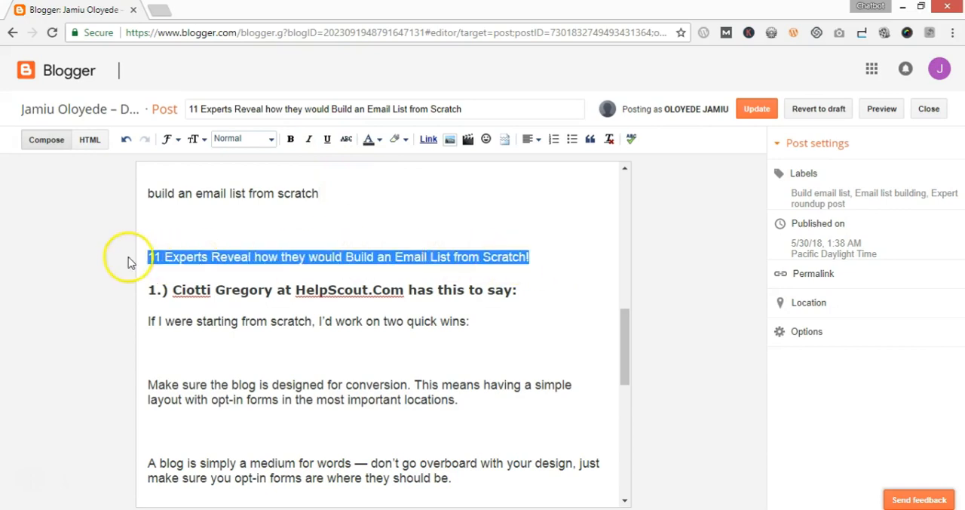
click(334, 226)
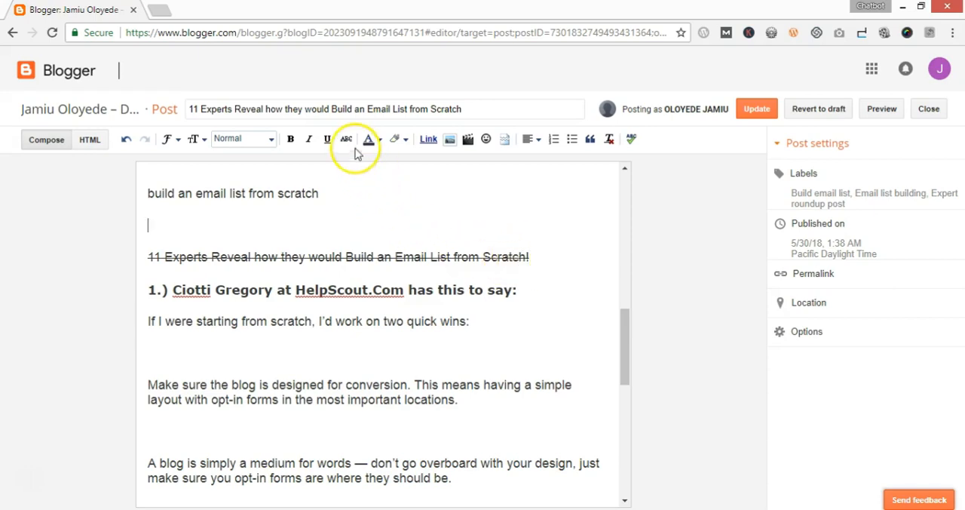
drag(530, 257, 149, 249)
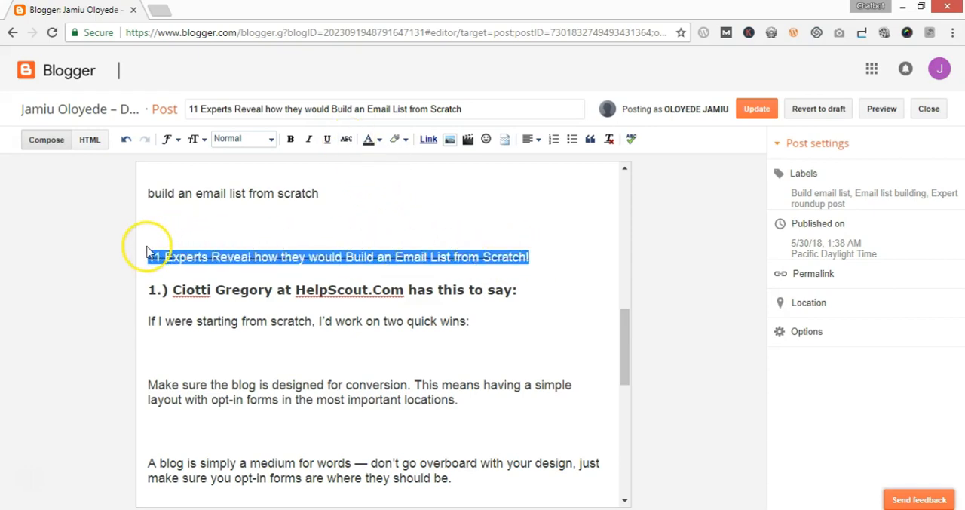
click(348, 141)
click(361, 192)
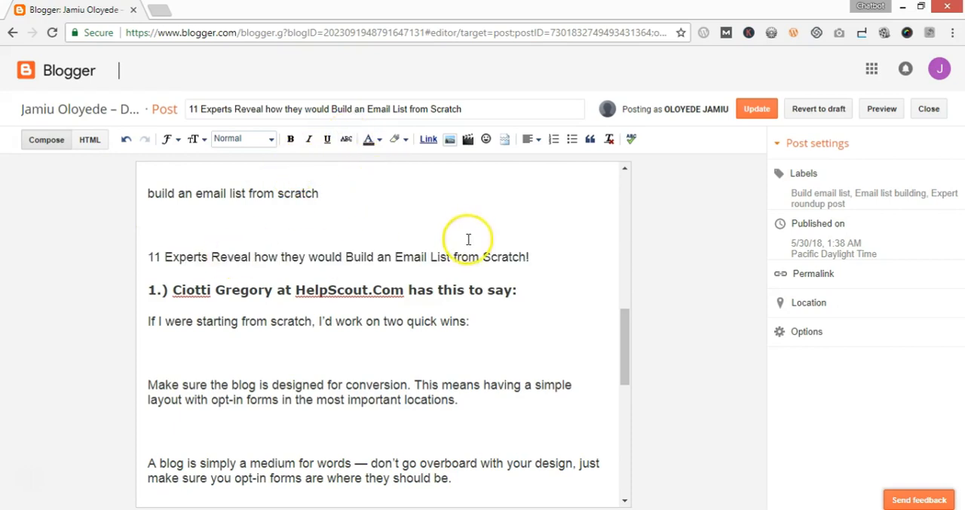
Try red as the text color of the "11 Experts Reveal" line, and undo it
drag(528, 256, 151, 257)
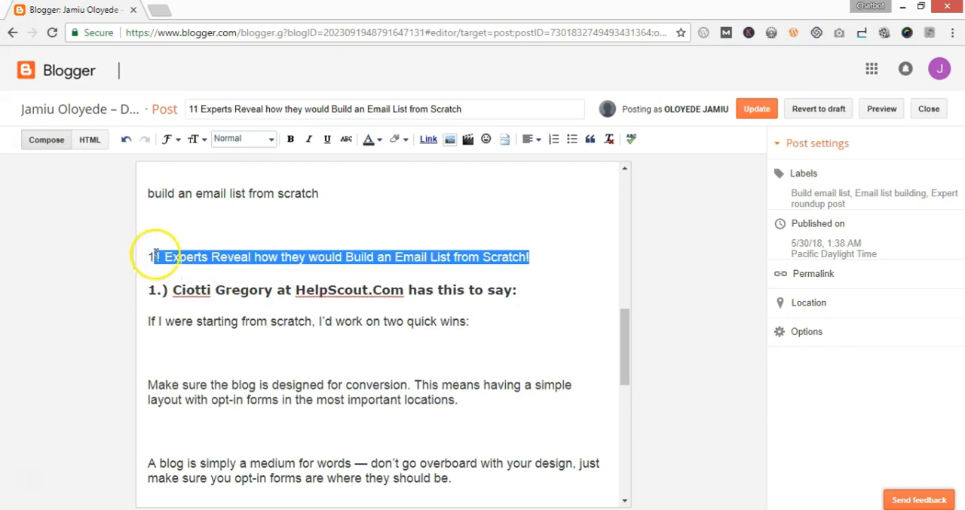
click(381, 143)
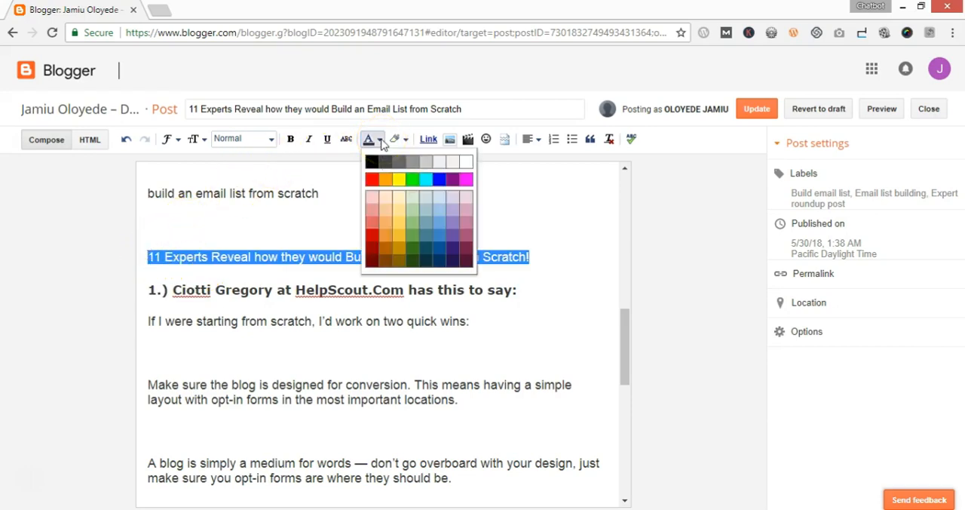
click(373, 179)
click(442, 228)
drag(555, 263, 196, 268)
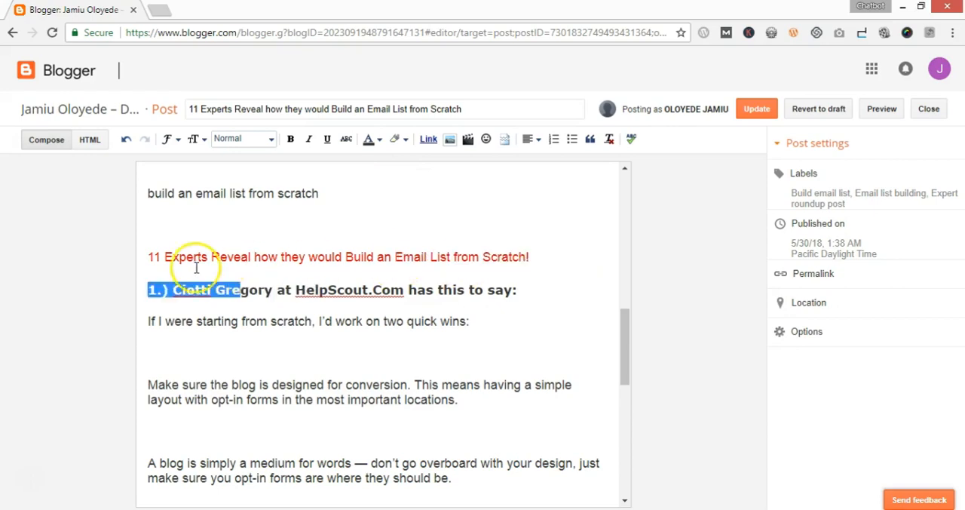
click(126, 142)
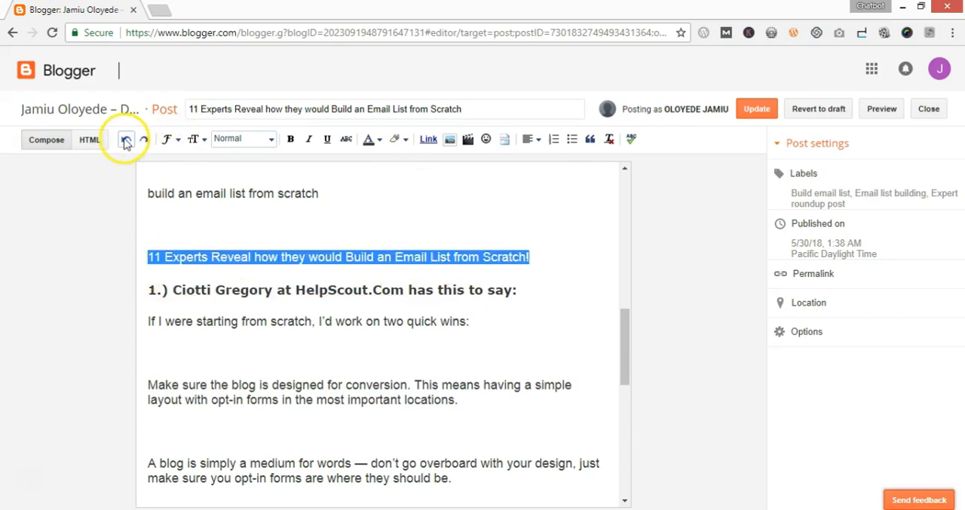
click(264, 256)
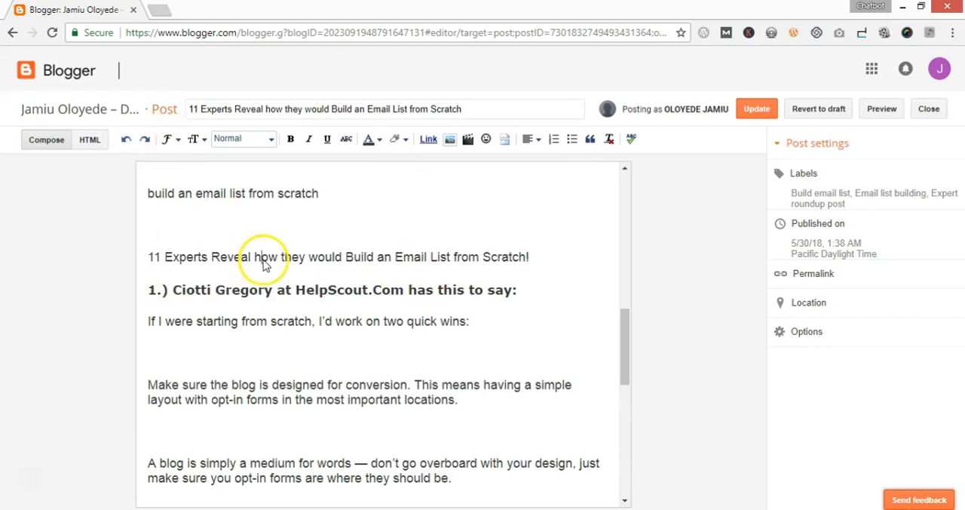
Highlight the "11 Experts Reveal" line in the post body with a bright green background color
click(402, 143)
click(400, 143)
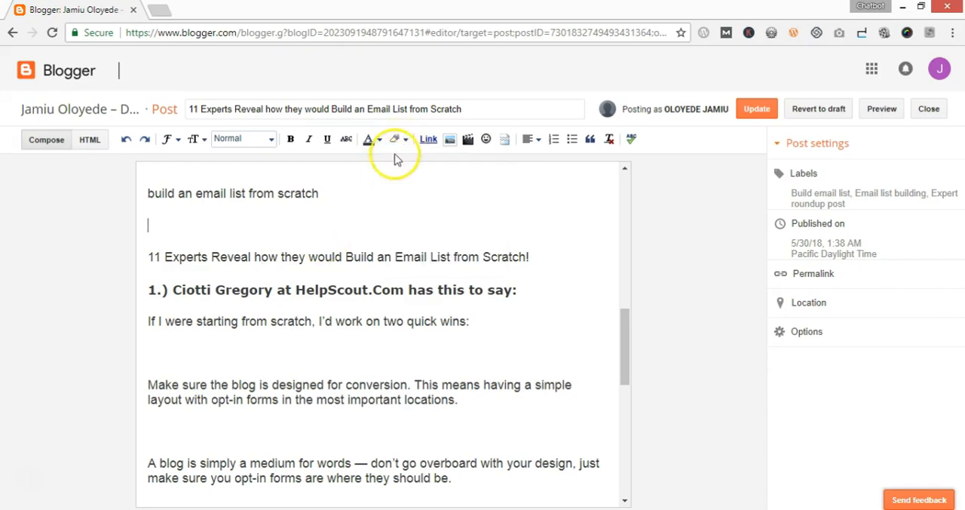
click(396, 143)
click(540, 264)
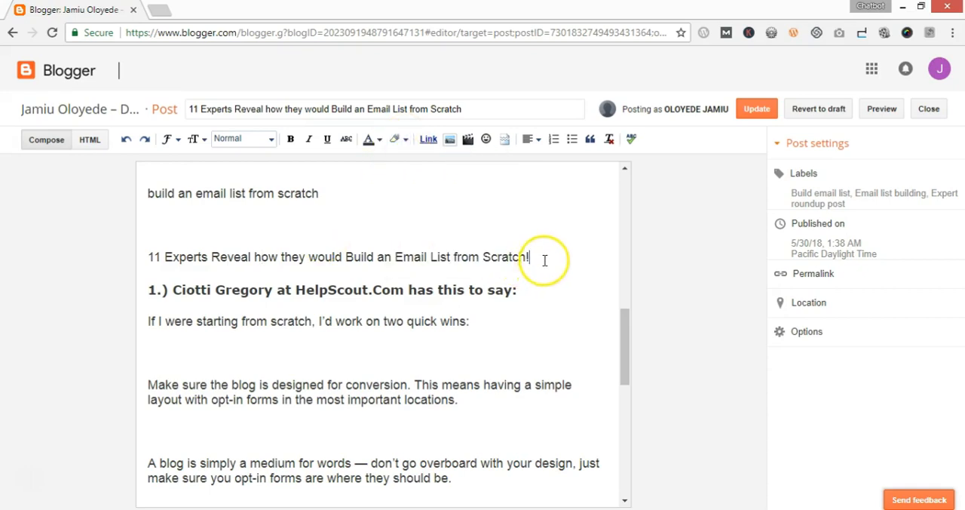
drag(542, 262, 145, 258)
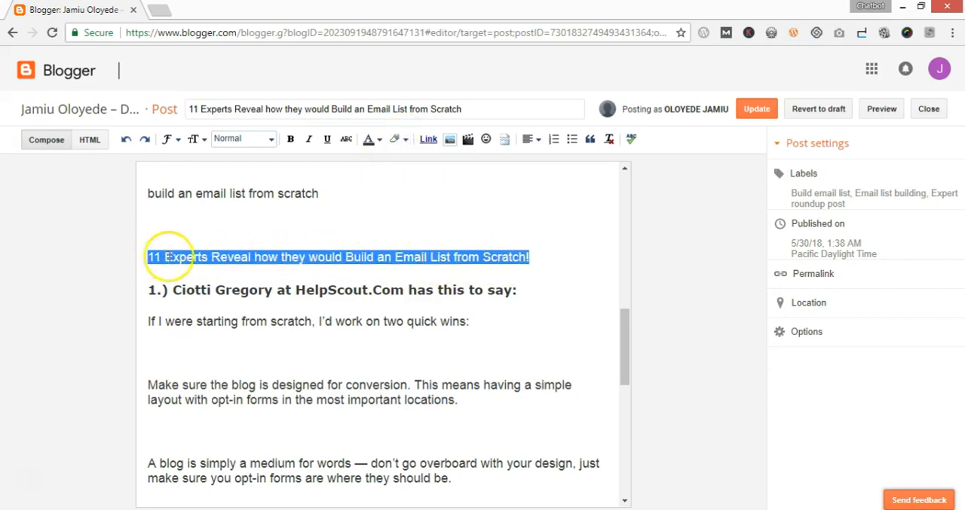
click(400, 143)
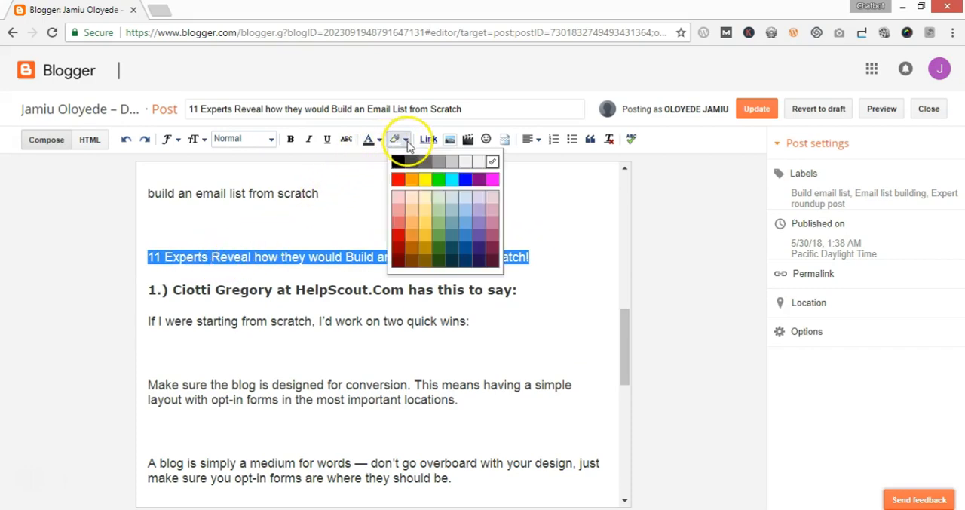
click(437, 185)
click(341, 295)
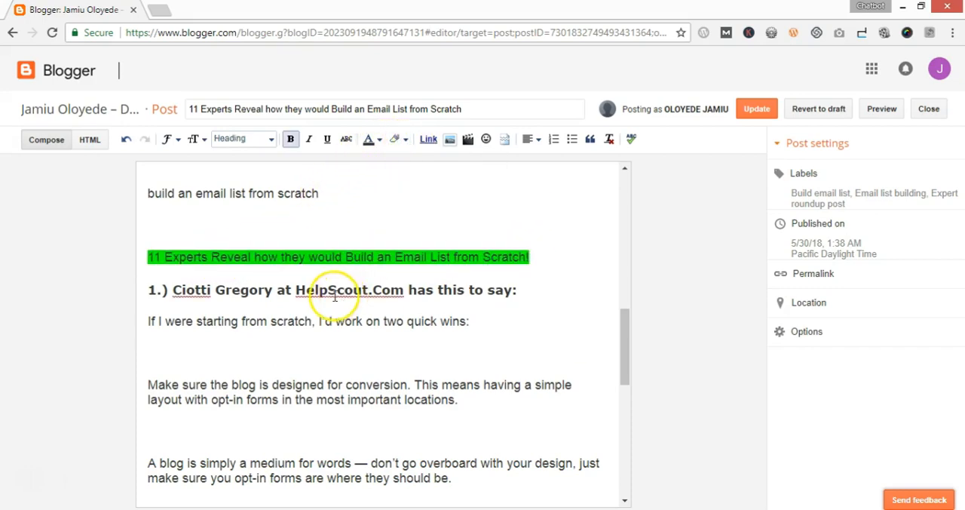
Try a red highlight on the text from "If I were starting from scratch" through "most important locations", and undo it
drag(148, 321, 517, 401)
click(397, 138)
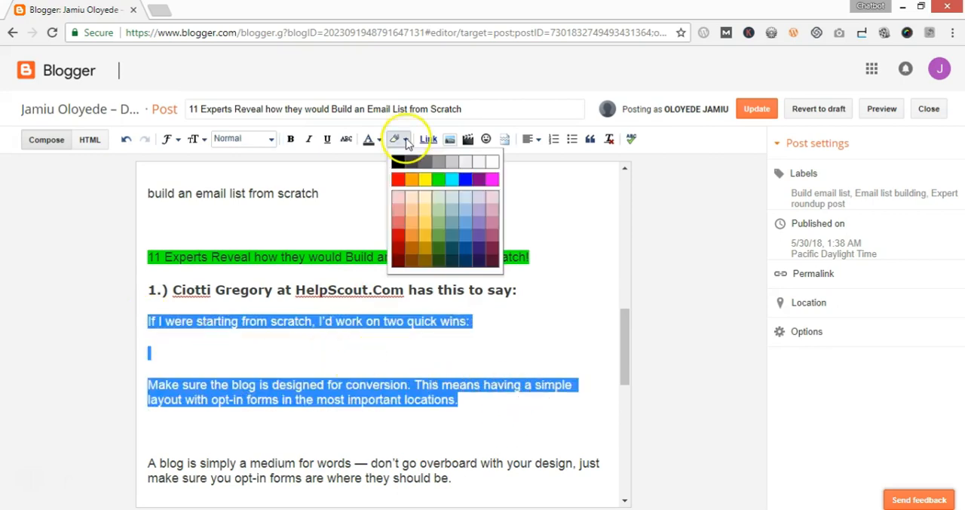
click(398, 178)
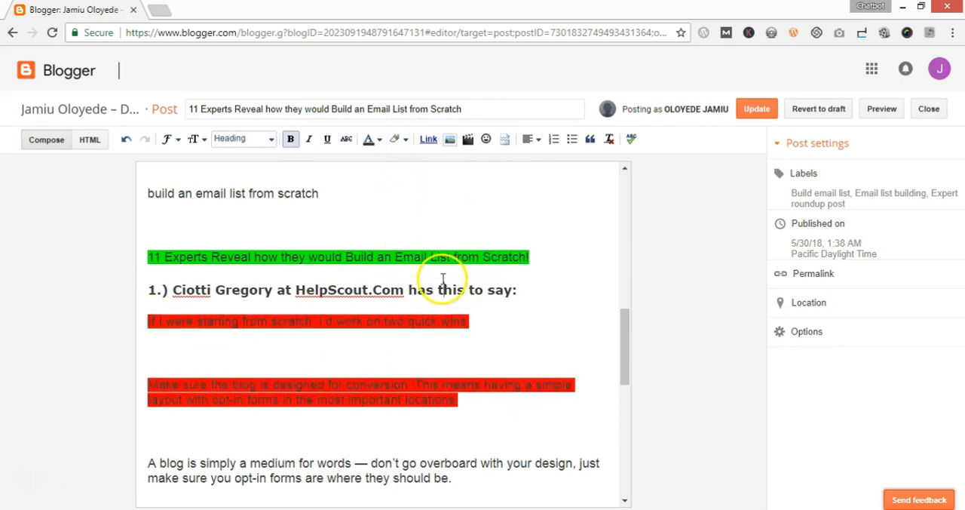
click(129, 142)
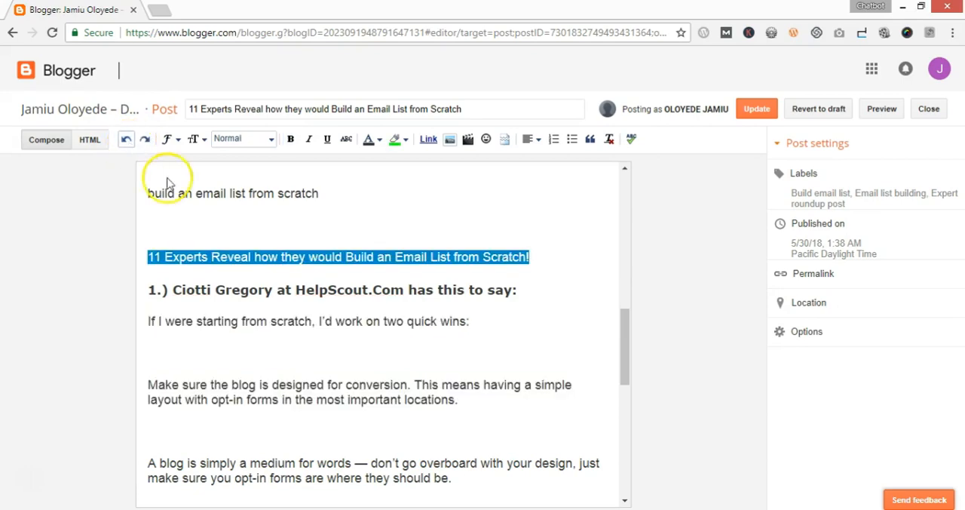
Undo the green highlight on the "11 Experts Reveal" line in the post body and deselect the line
click(258, 243)
click(125, 143)
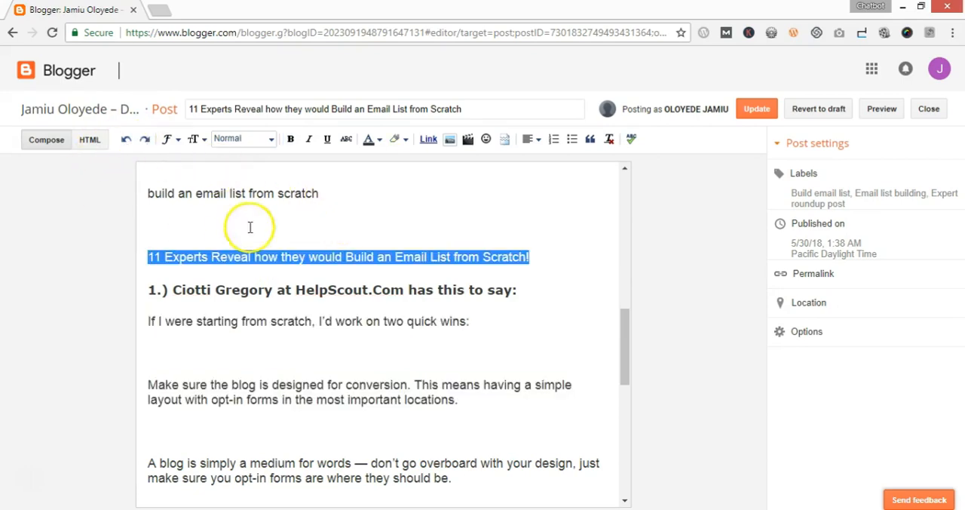
click(410, 203)
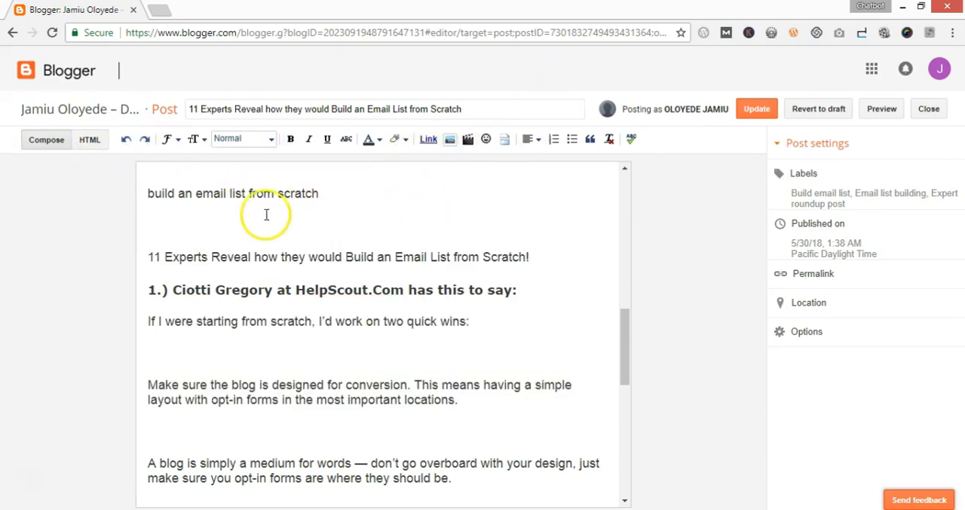
Try linking the "build an email list from scratch" line to the author's website address, set to open in a new window
scroll(264, 215, up, 3)
drag(321, 405, 147, 404)
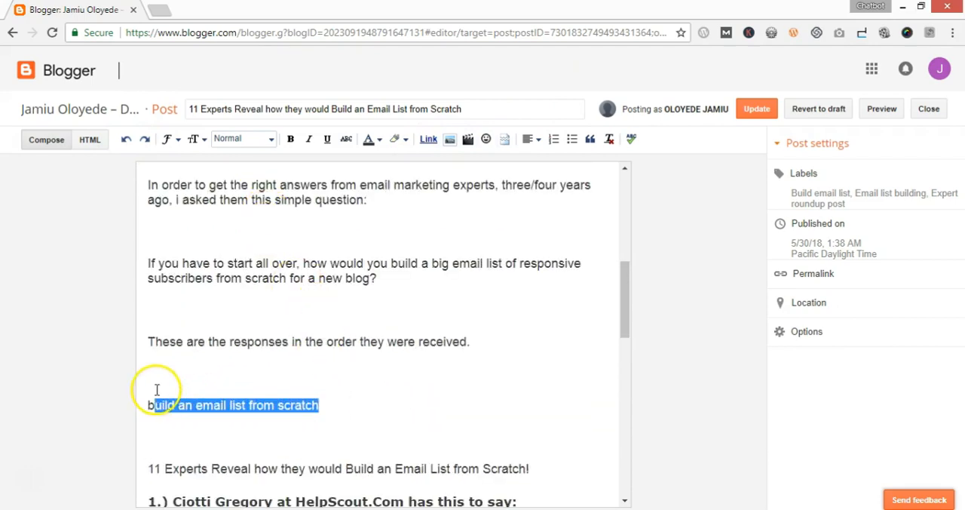
click(428, 142)
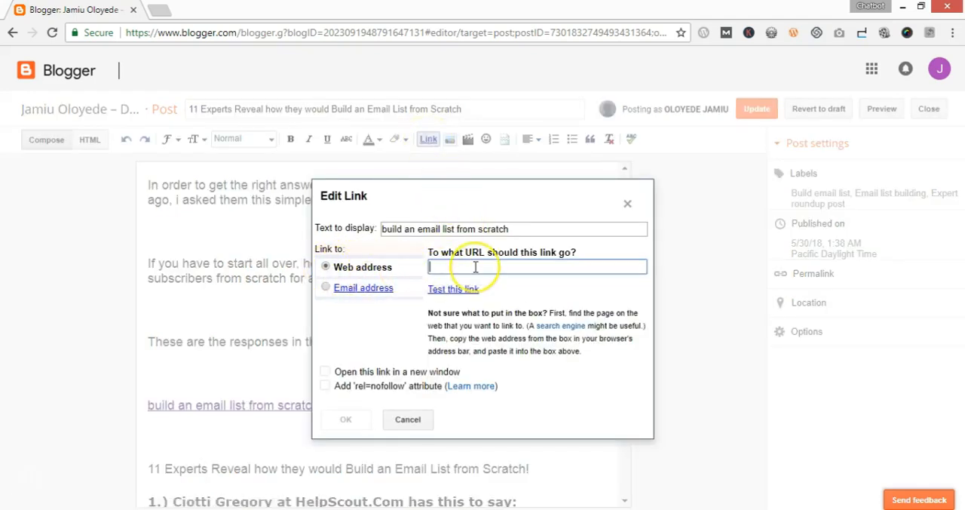
text(jamiu)
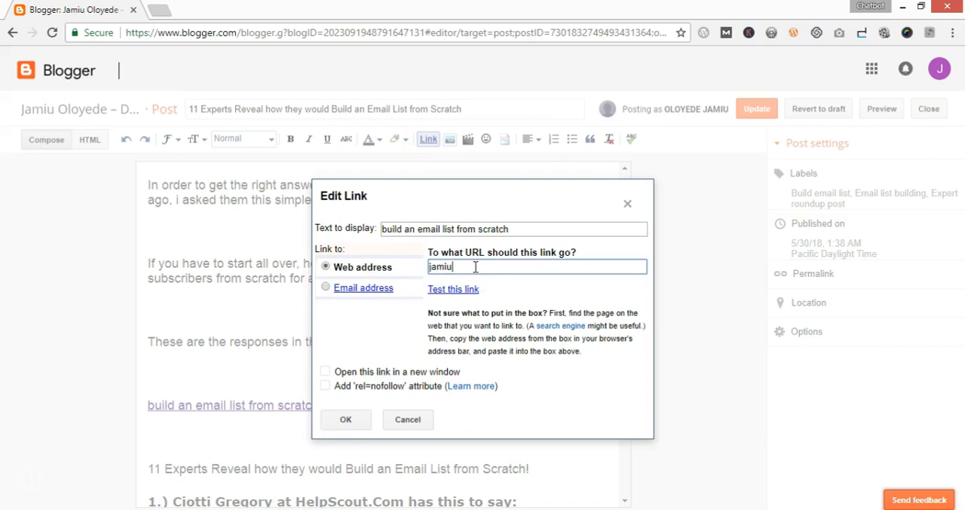
text(oloyede.com)
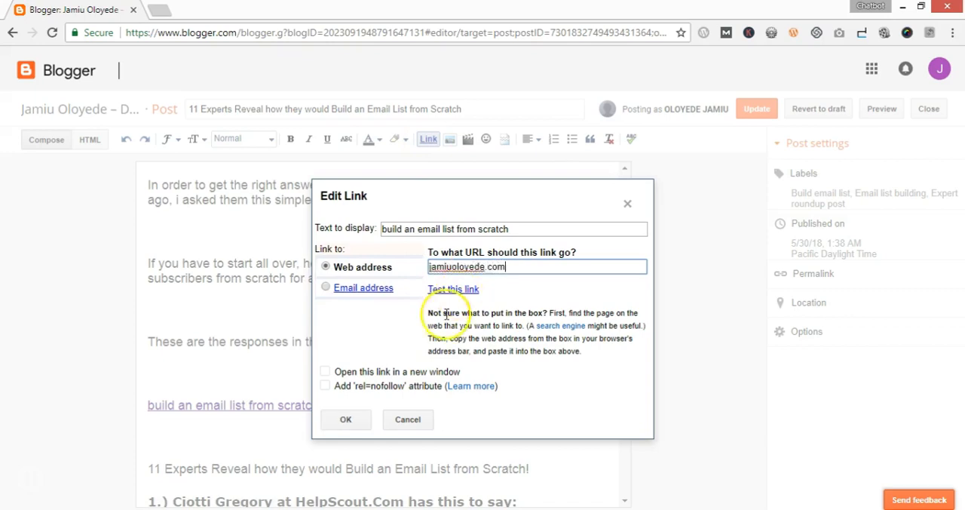
click(327, 374)
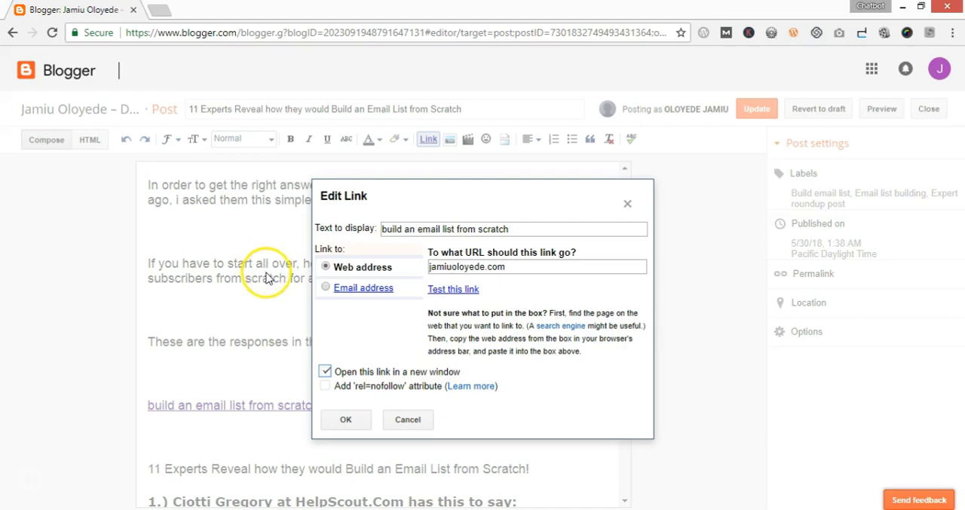
Try an email address as the link target for the "build an email list from scratch" line, and cancel the link
click(325, 289)
click(456, 267)
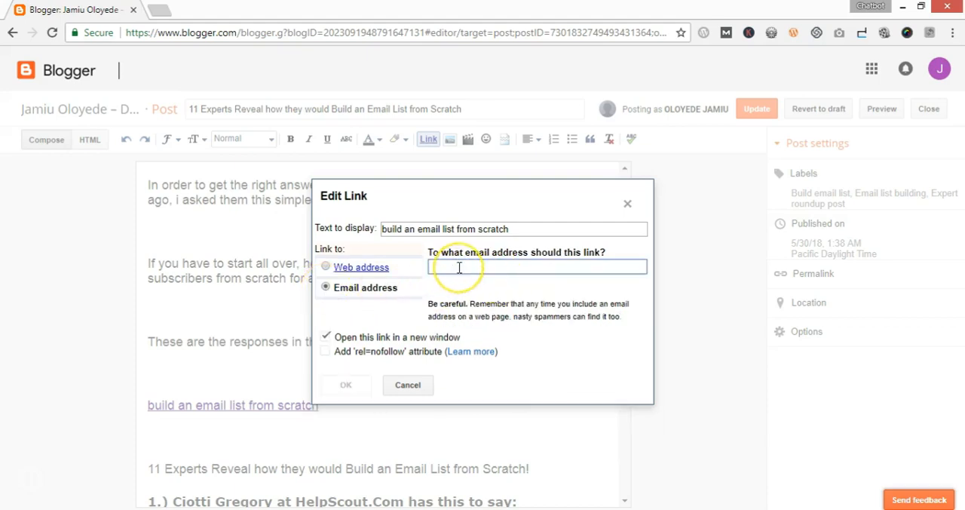
click(454, 280)
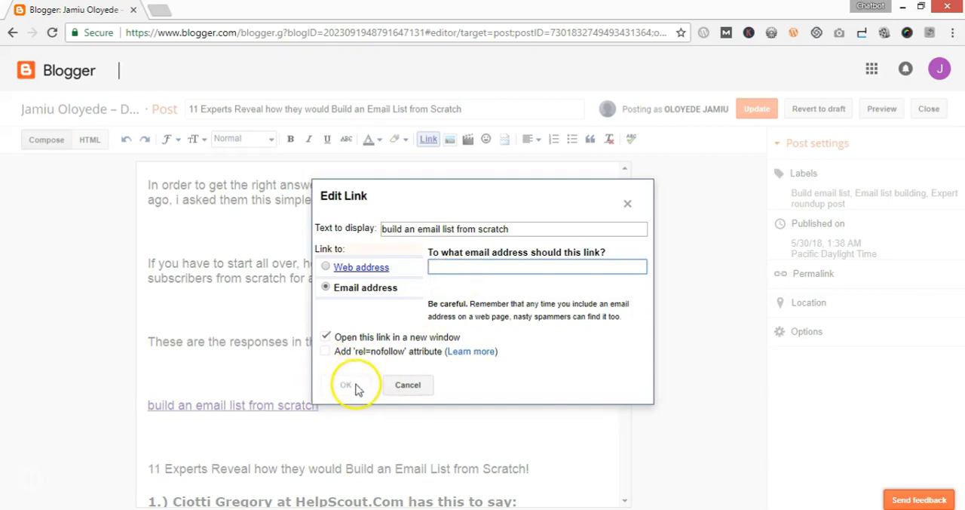
click(409, 388)
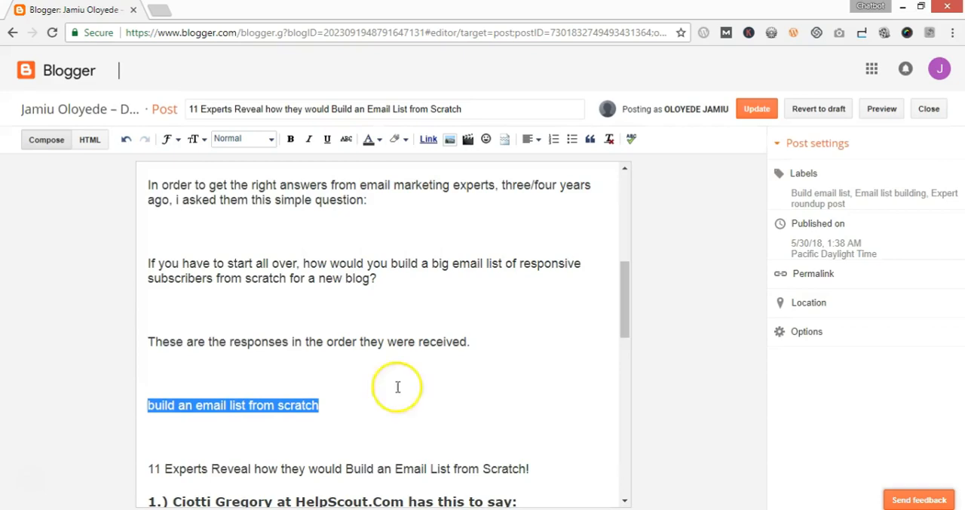
click(342, 404)
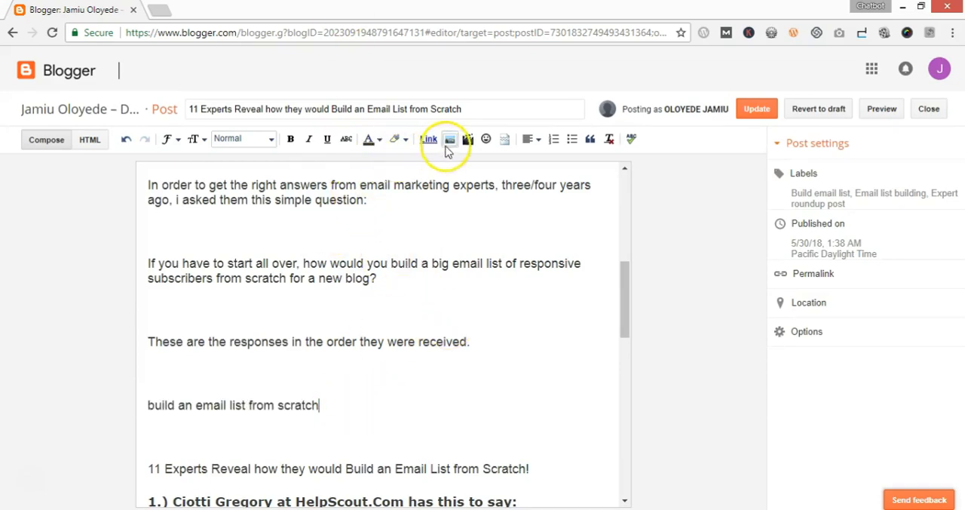
Delete the "build an email list from scratch" line from the post body and start inserting an image in its place
click(278, 318)
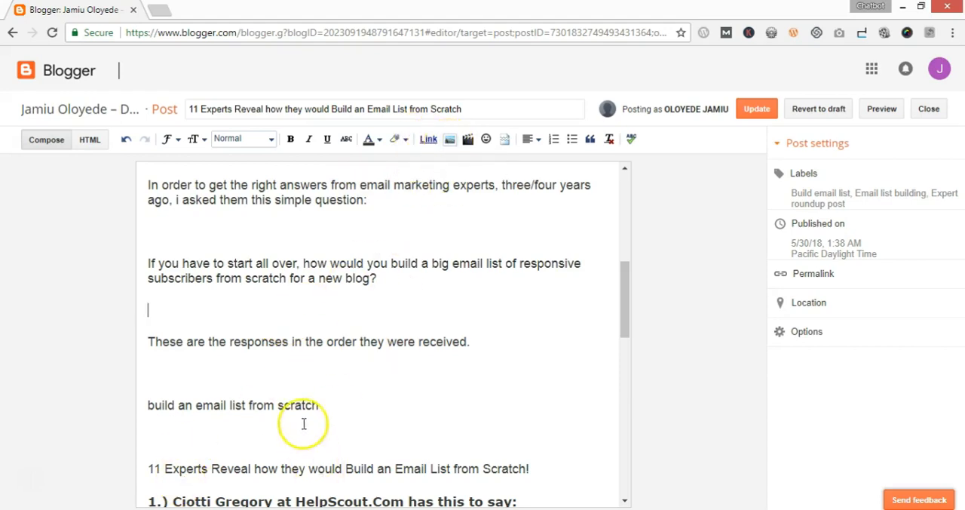
drag(351, 407, 149, 407)
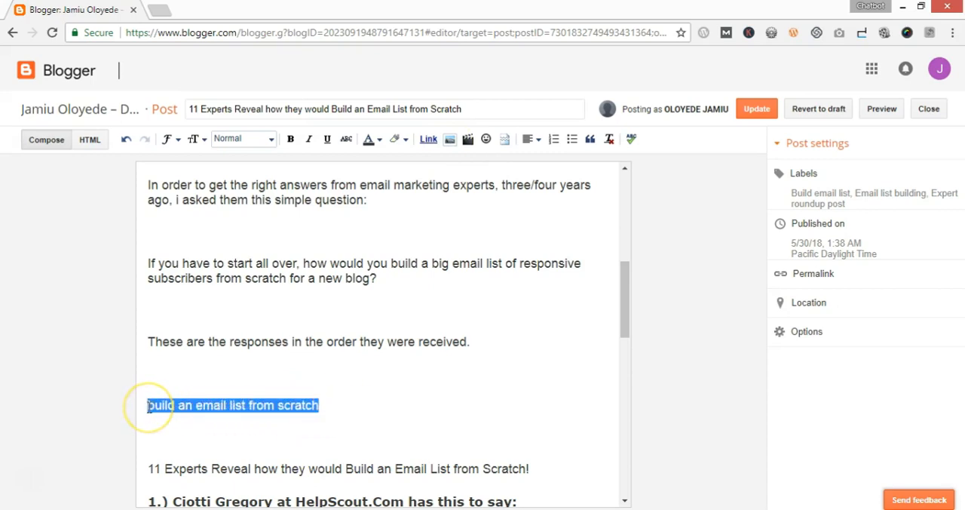
key(BackSpace)
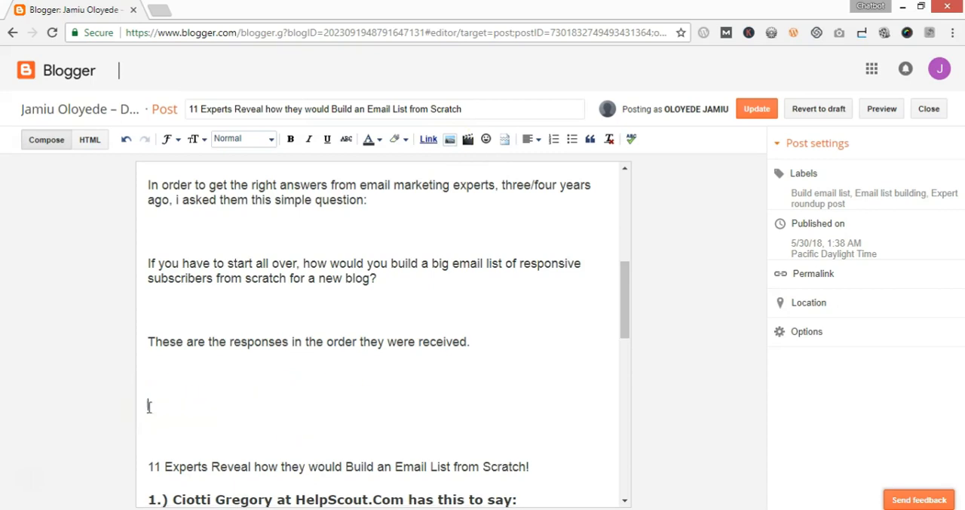
click(449, 141)
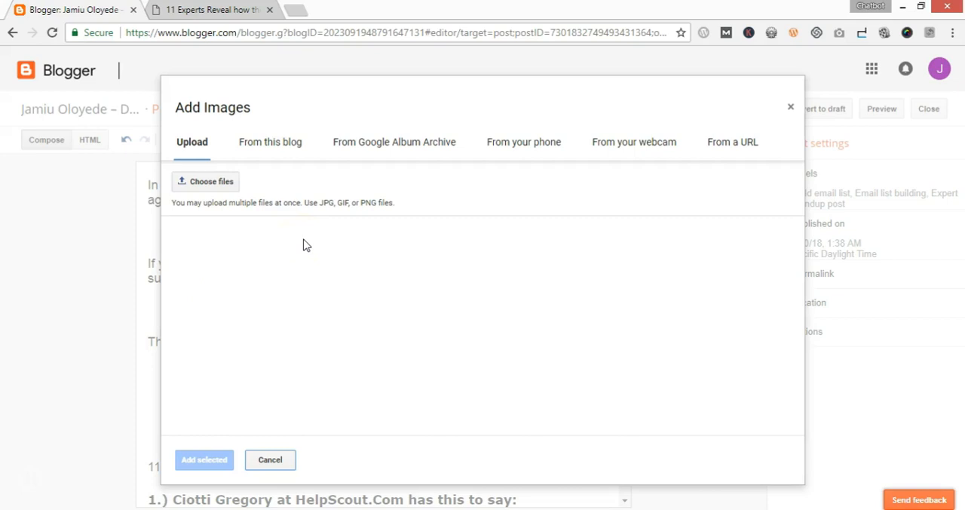
Browse the computer for an image file to upload, and cancel the file selection
click(194, 143)
click(215, 191)
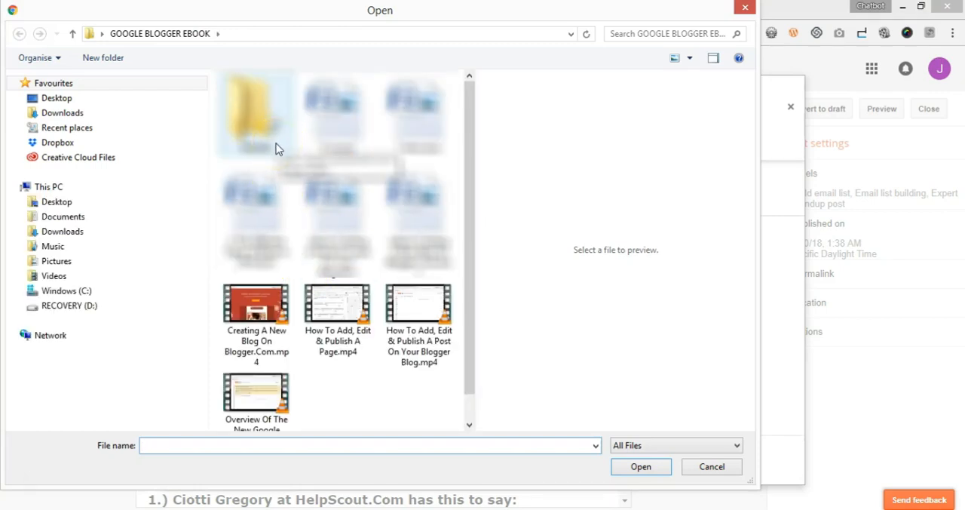
click(645, 470)
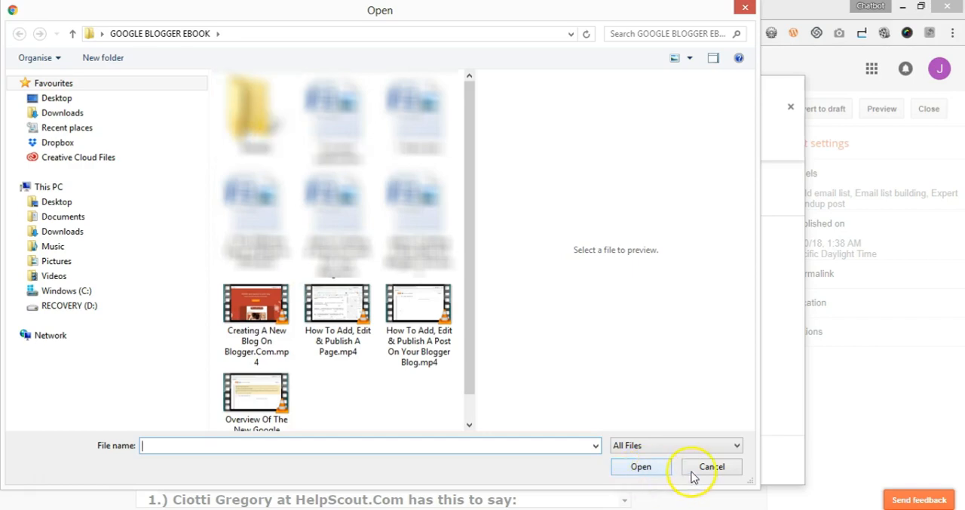
click(716, 466)
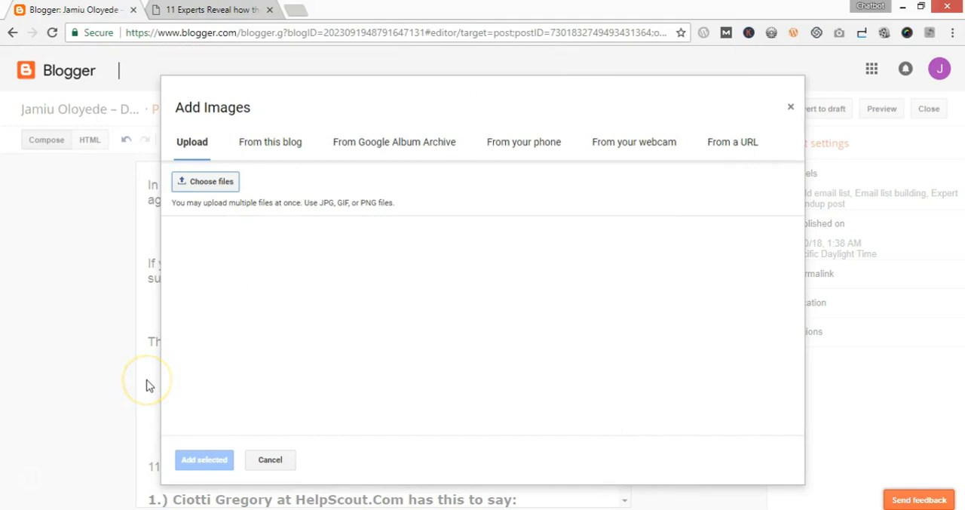
Examine the image sources for this blog, the Google Album Archive, the phone and the webcam
click(271, 143)
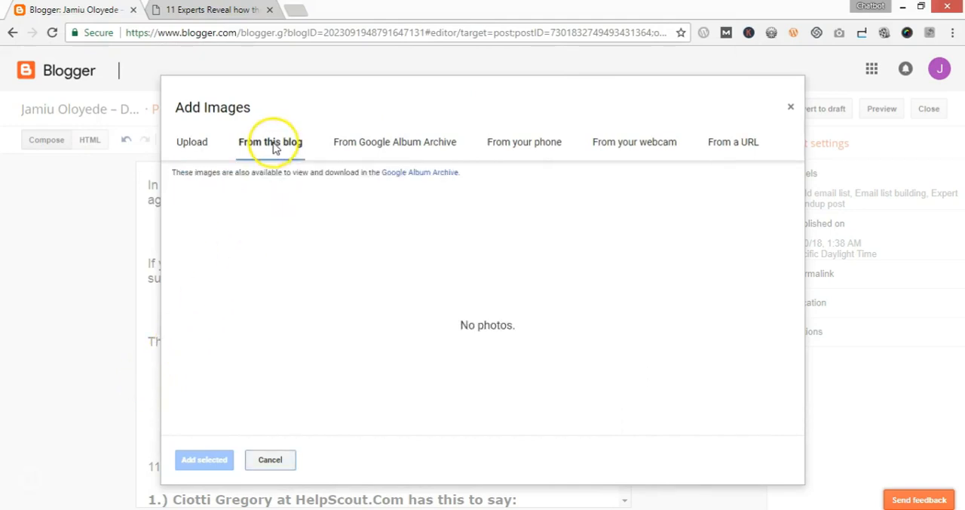
click(473, 315)
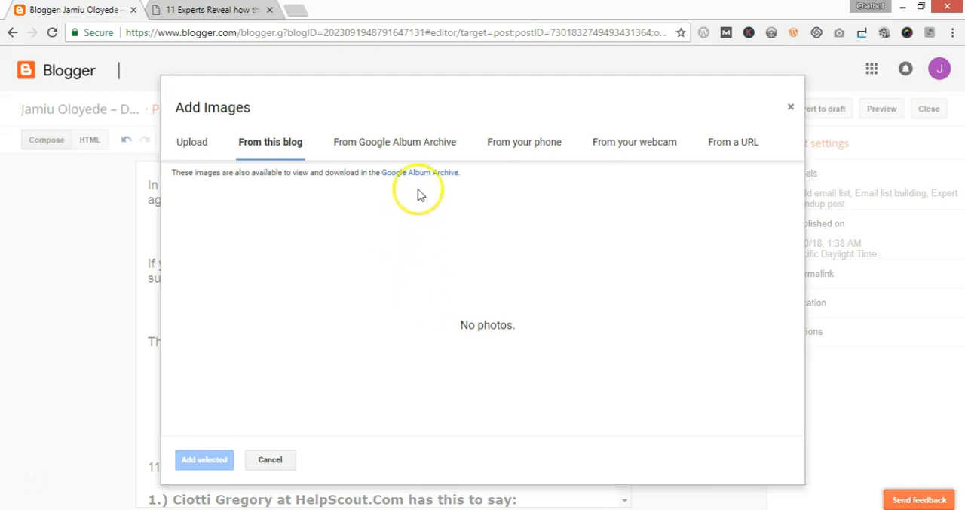
click(417, 146)
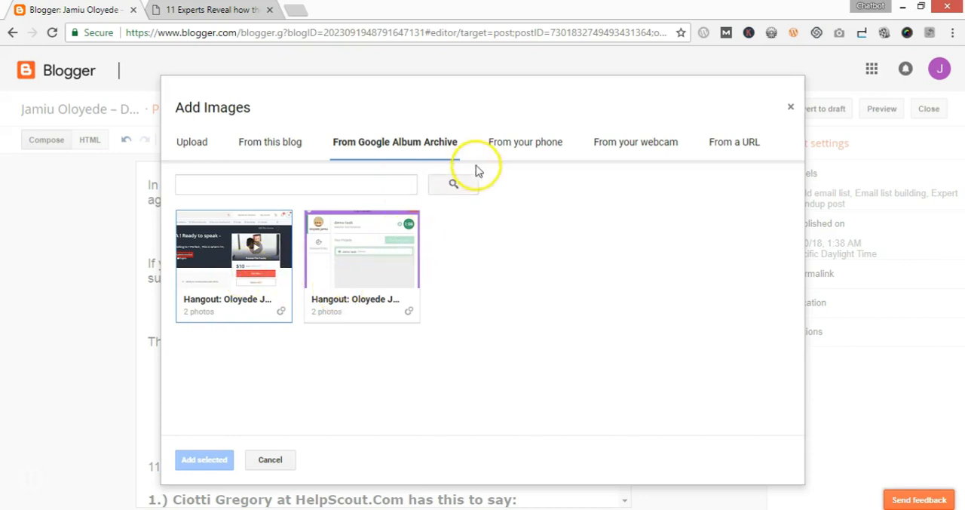
click(515, 147)
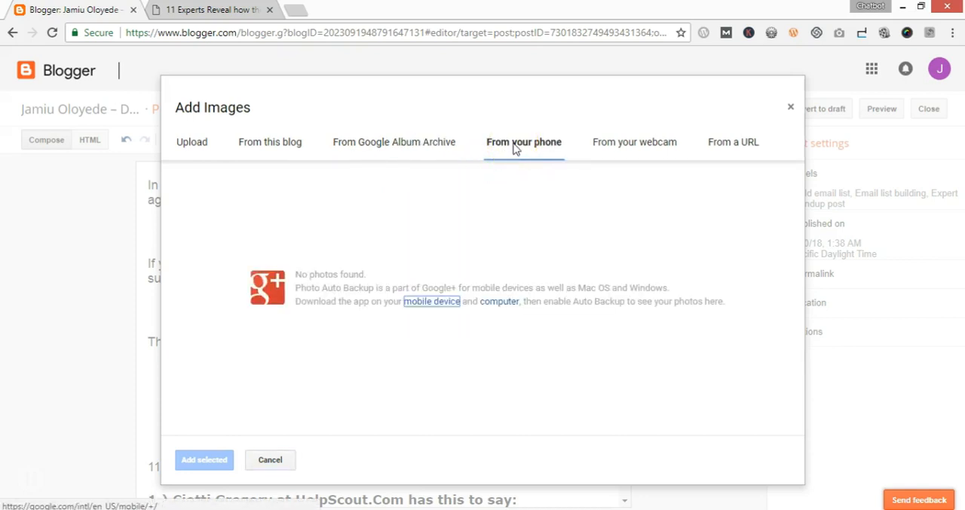
click(664, 147)
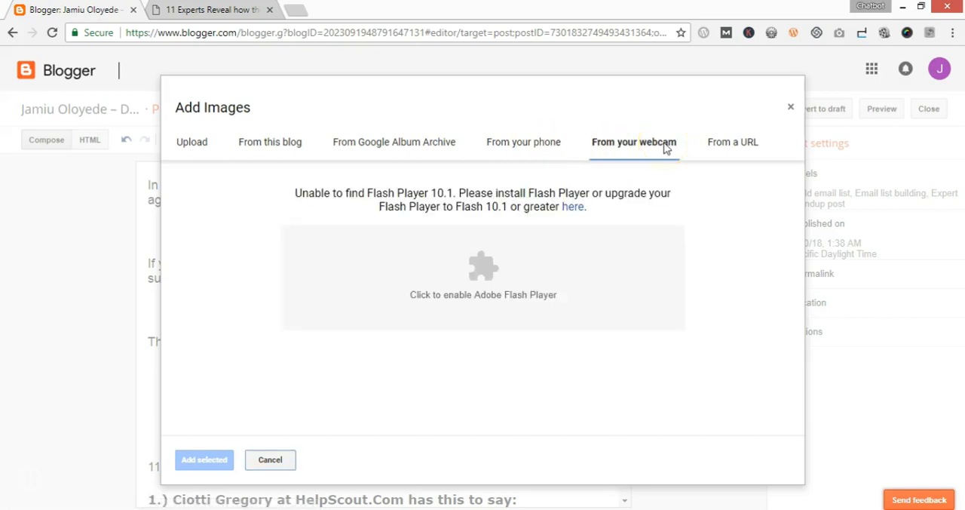
Choose a URL as the image source and copy the address of the clipboard-and-envelope image from the other open web page
click(718, 148)
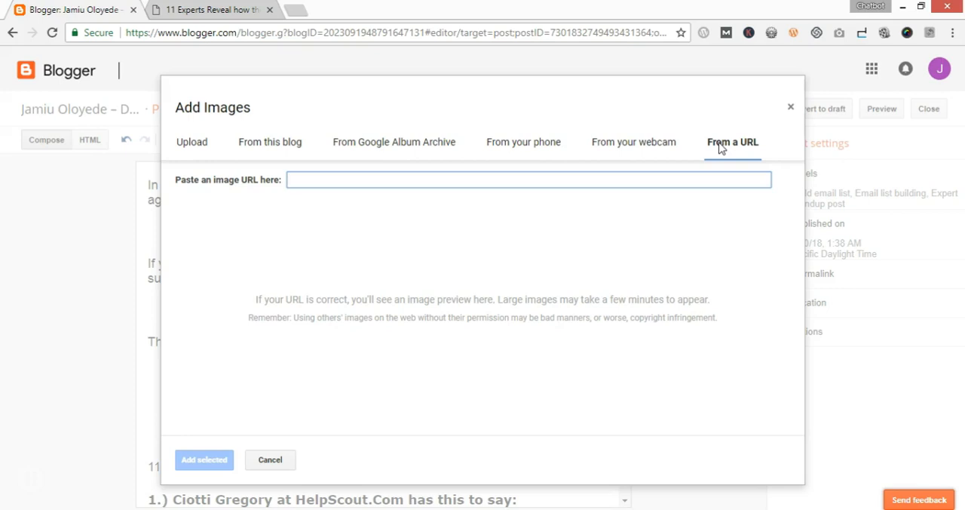
click(214, 10)
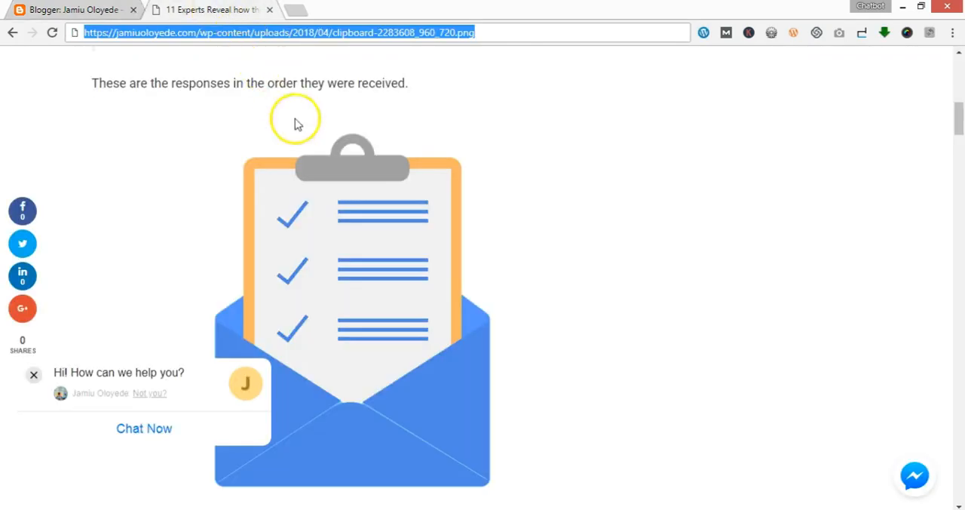
click(592, 231)
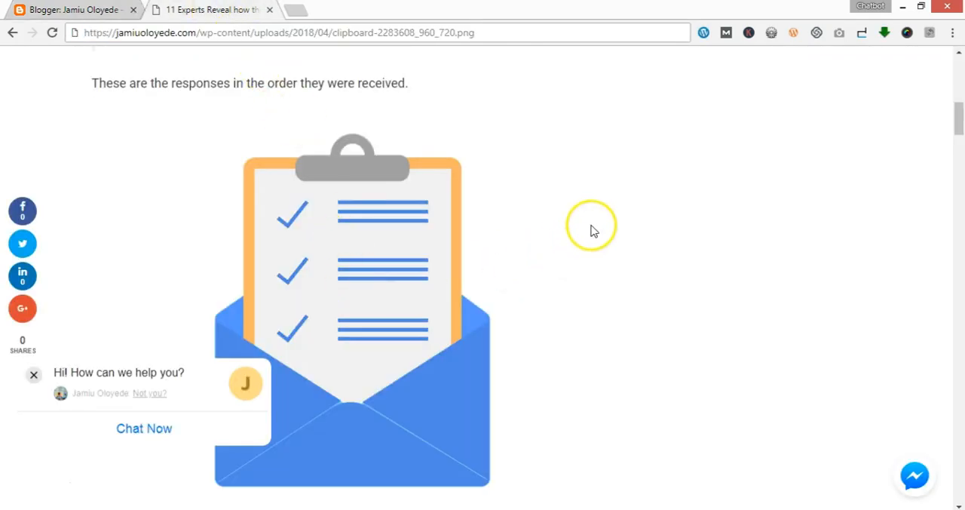
click(33, 374)
right_click(333, 274)
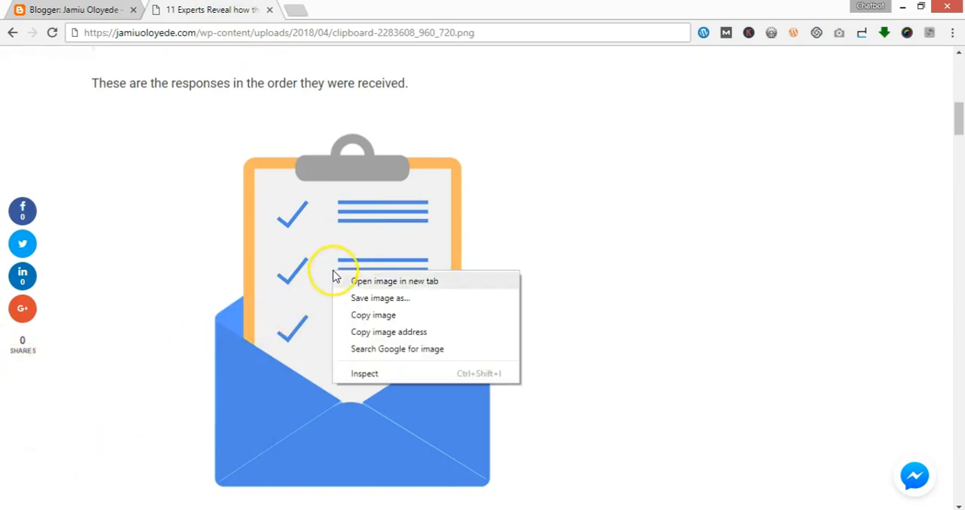
click(391, 334)
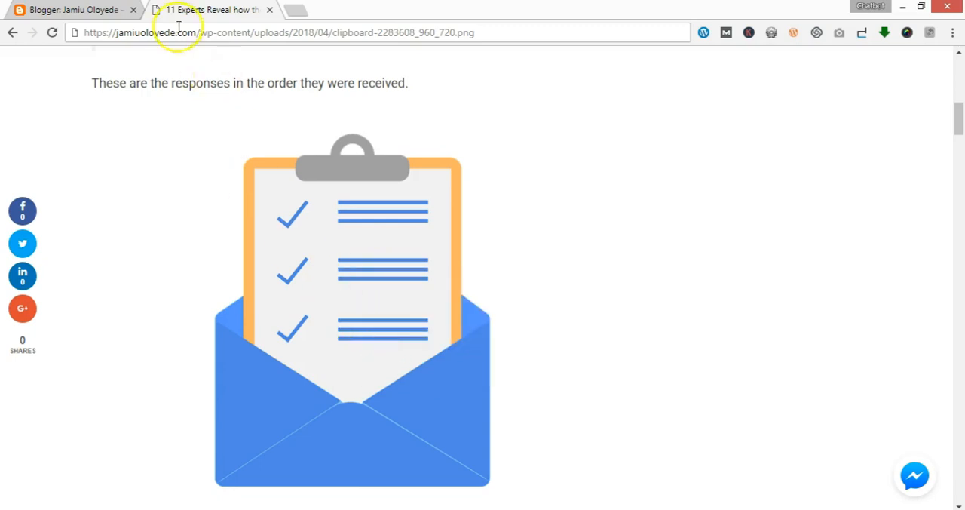
Insert the clipboard-2283608_960_720.png image from its copied URL below the "These are the responses" line and check its placement
click(83, 10)
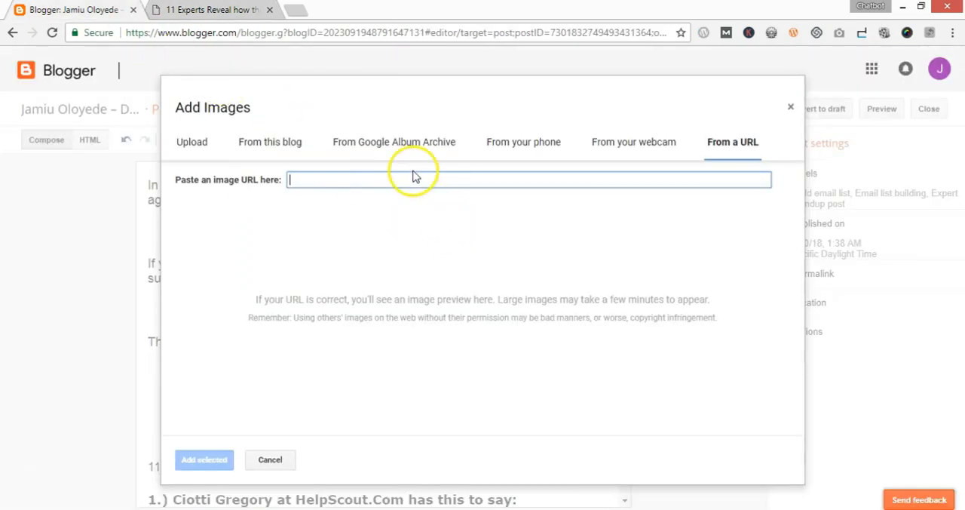
key(ctrl+v)
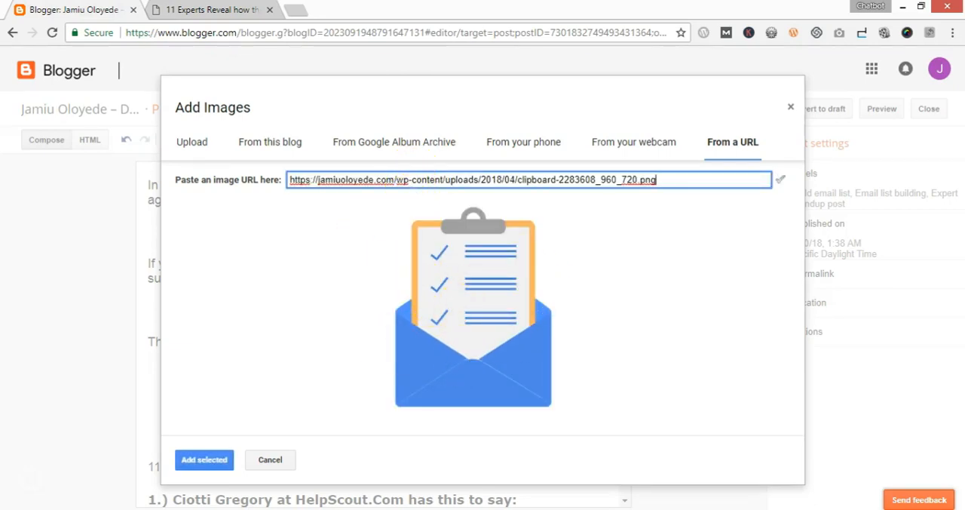
click(208, 461)
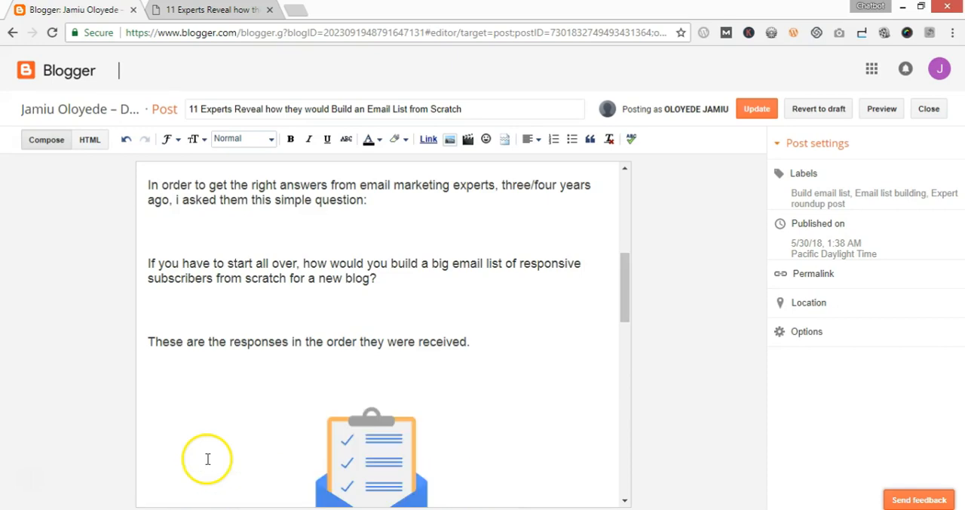
scroll(360, 315, down, 3)
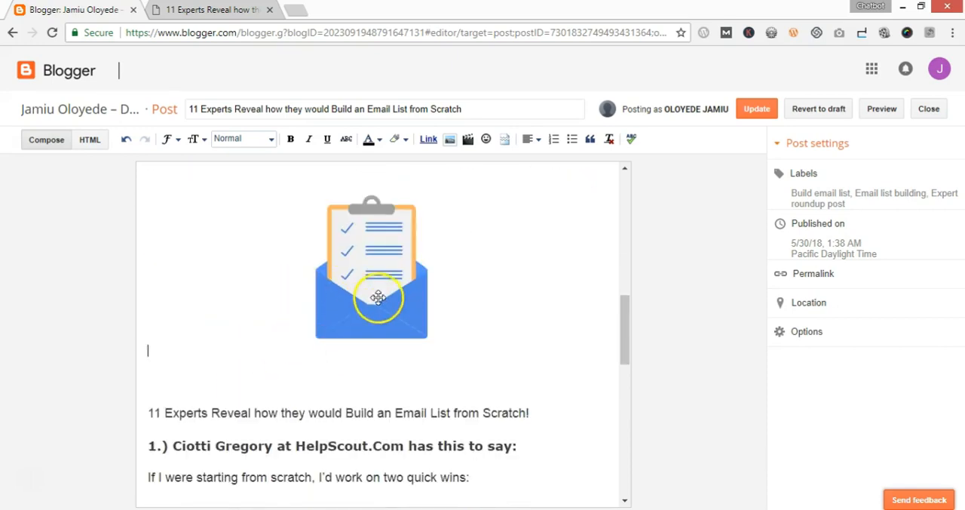
scroll(399, 309, up, 1)
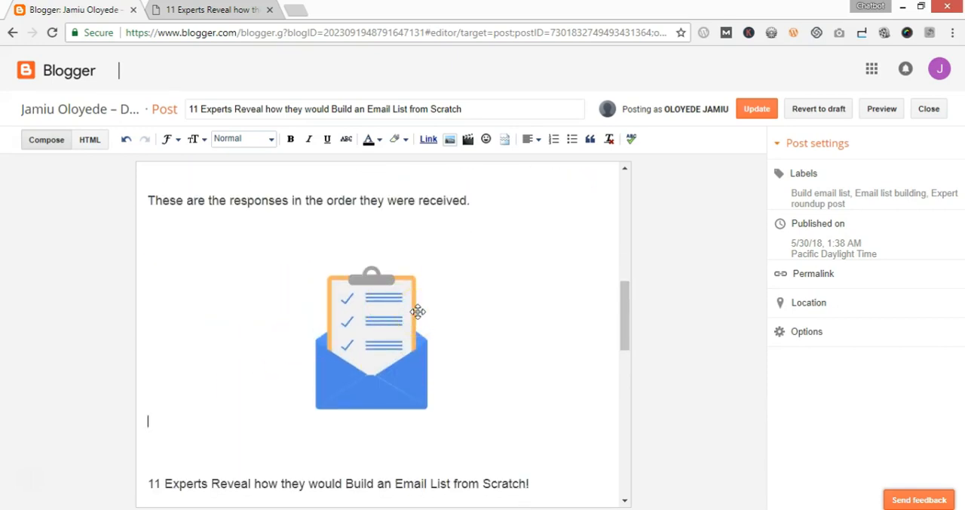